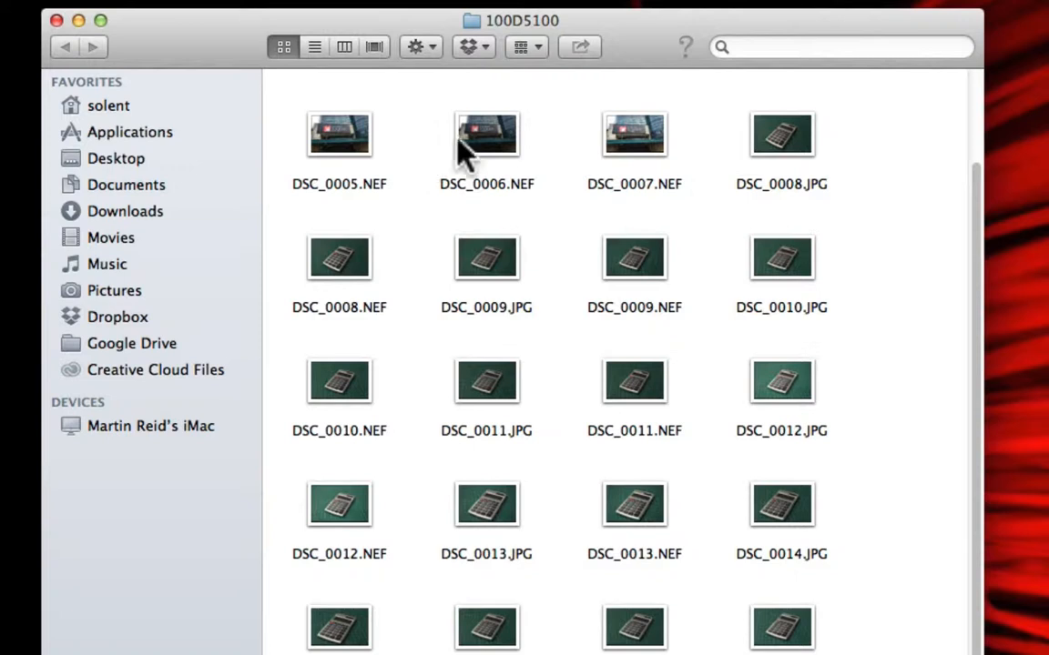
pyautogui.moveTo(971, 499); pyautogui.dragTo(947, 276)
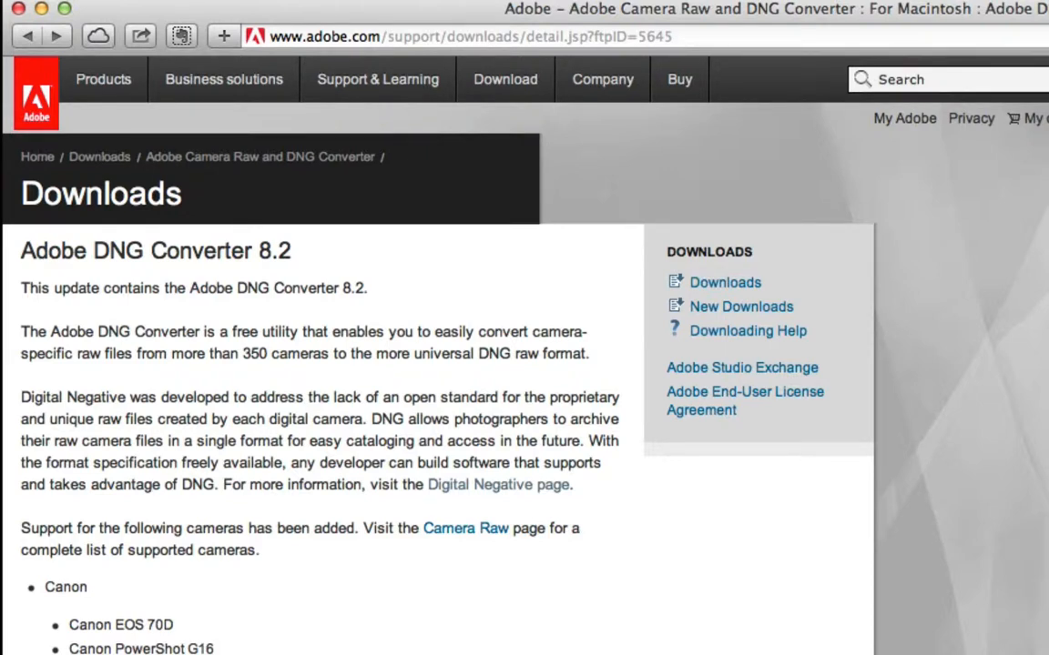
# - Read through the list of newly supported cameras on the Adobe DNG Converter 8.2 download page
pyautogui.scroll(-10, 524, 364)
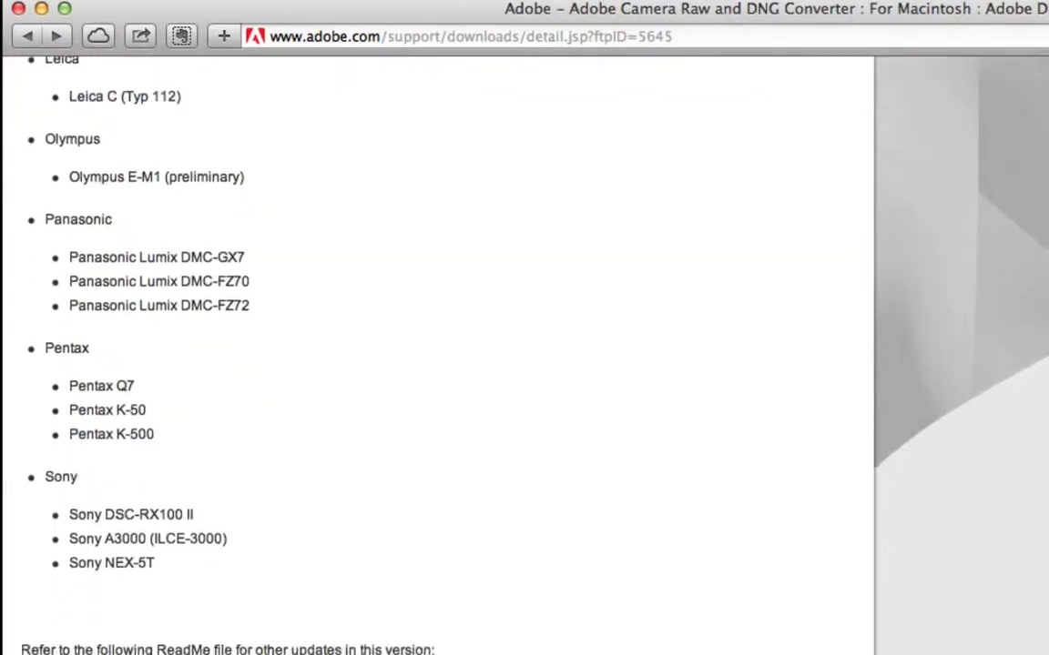
pyautogui.scroll(8, 525, 364)
pyautogui.scroll(-8, 437, 355)
pyautogui.scroll(10, 437, 355)
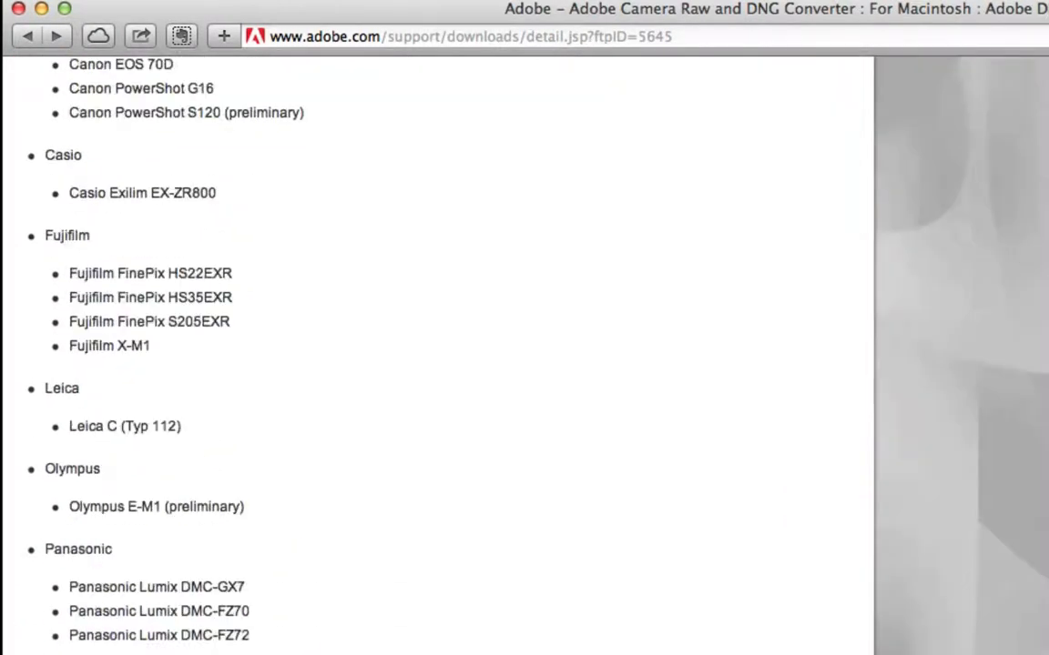
pyautogui.scroll(-4, 437, 355)
pyautogui.scroll(-3, 437, 355)
pyautogui.scroll(5, 436, 355)
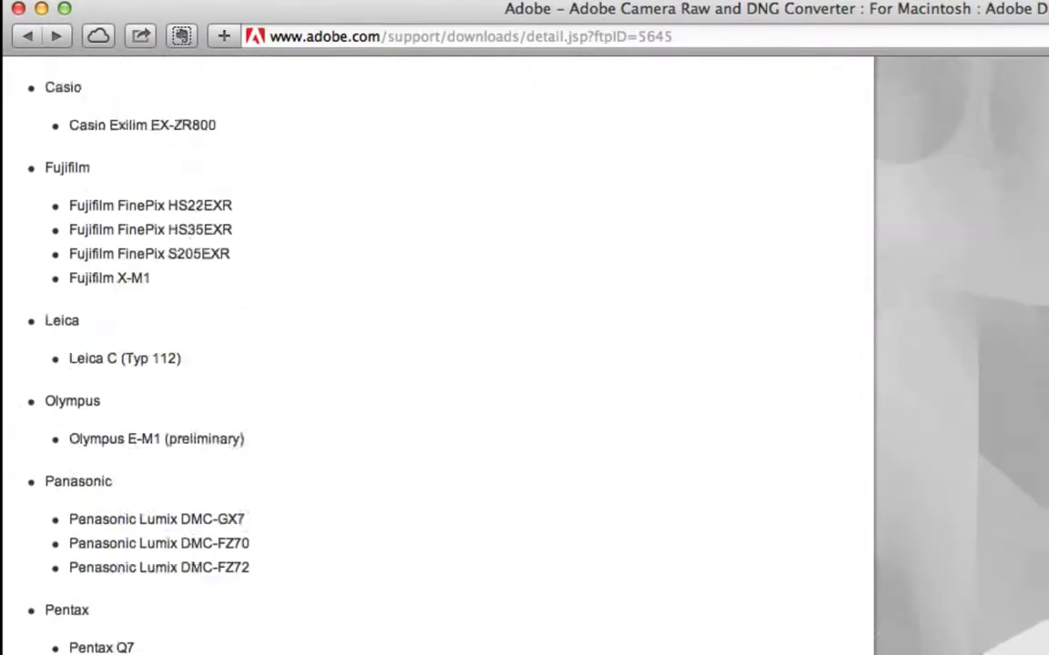
pyautogui.scroll(-8, 437, 355)
pyautogui.scroll(-1, 437, 355)
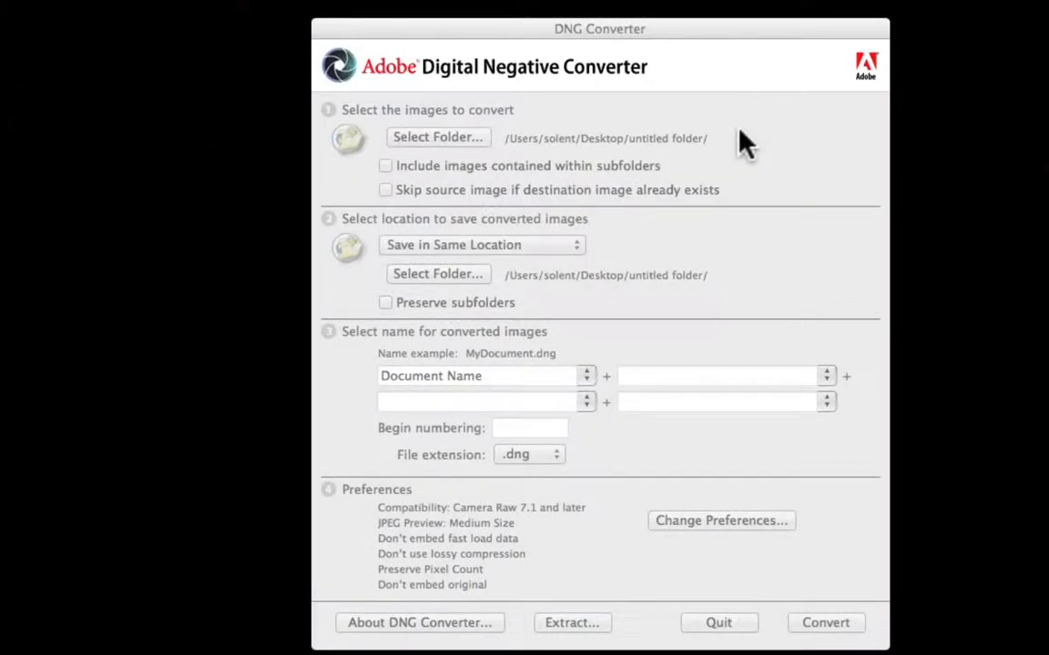
# - Examine the source folder selection and the file extension choices in the DNG Converter without changing either
pyautogui.moveTo(627, 30); pyautogui.dragTo(523, 19)
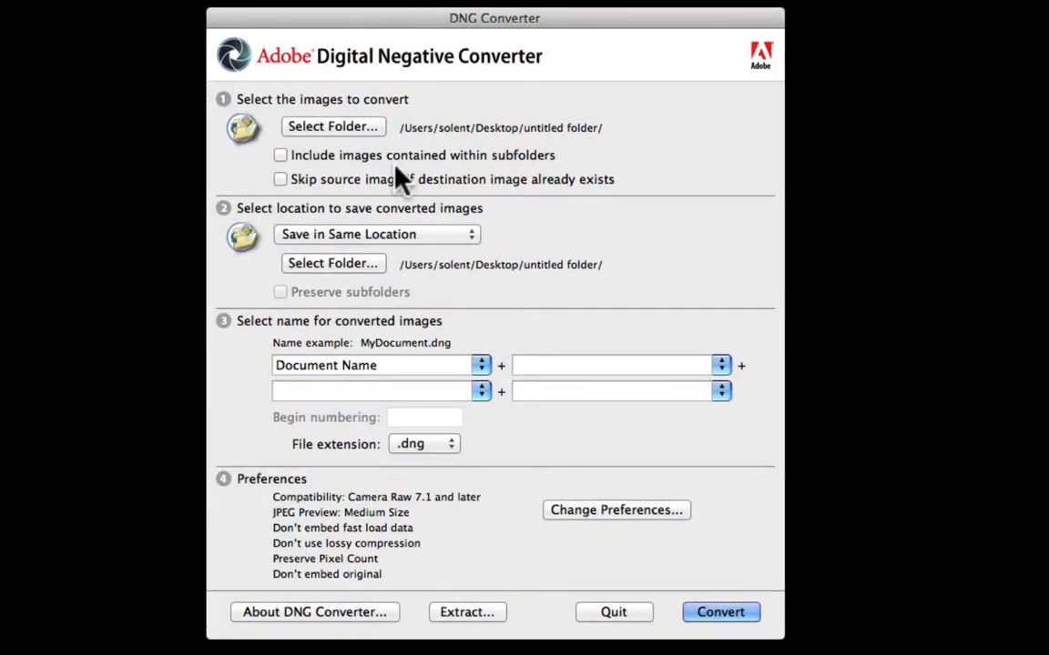
pyautogui.click(329, 129)
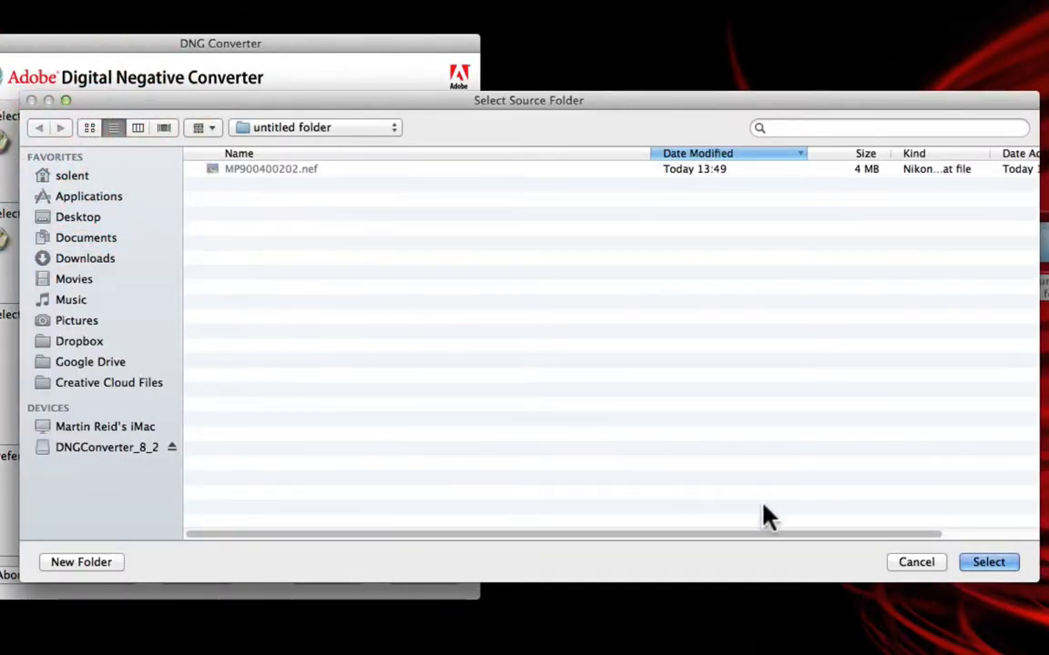
pyautogui.click(919, 566)
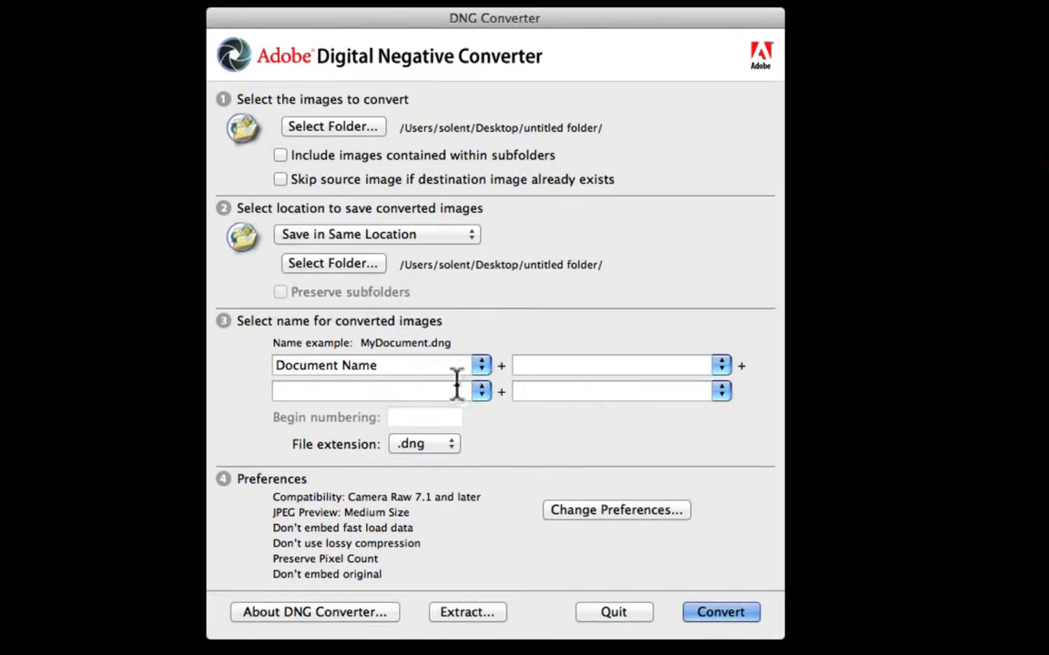
pyautogui.click(446, 443)
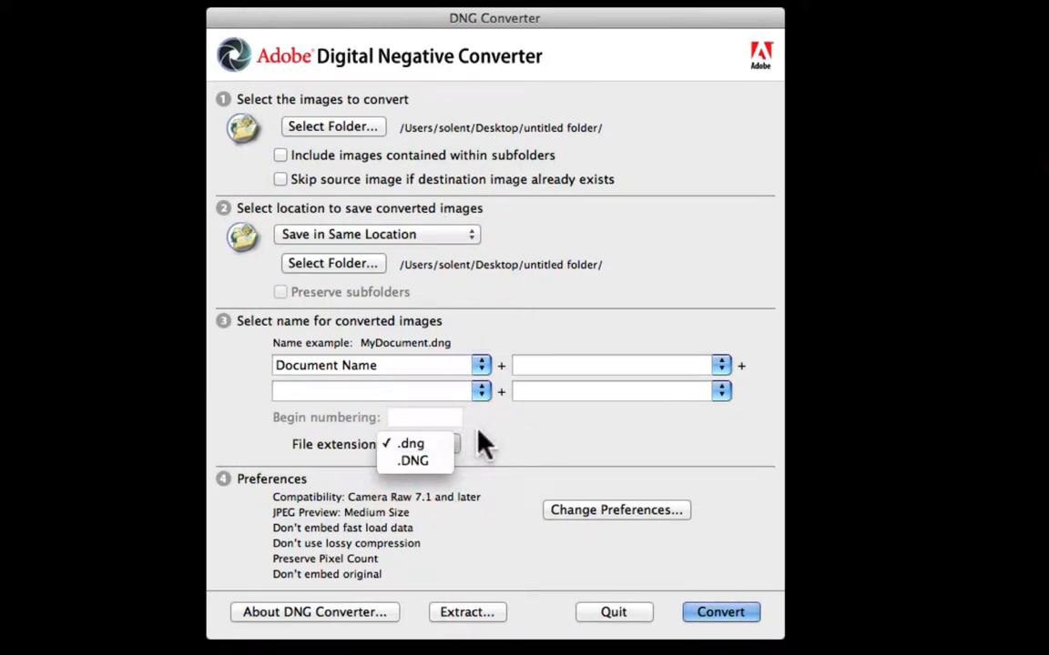
pyautogui.click(492, 446)
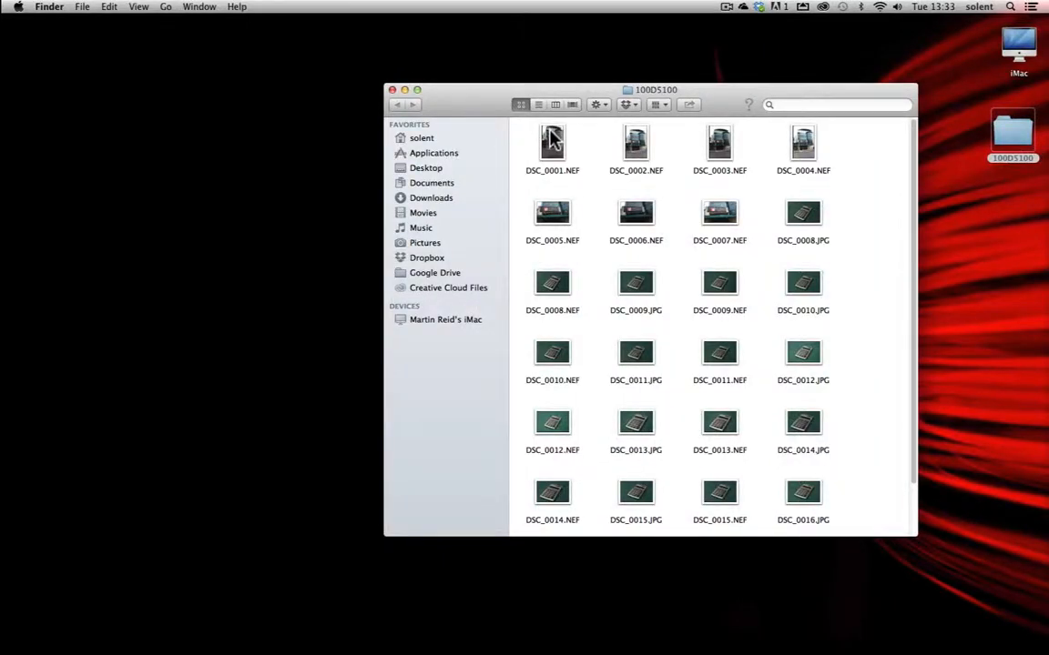
# - Open DSC_0001.NEF from the 100D5100 folder in Photoshop's Camera Raw and switch the Camera Raw window to full screen
pyautogui.moveTo(553, 138); pyautogui.dragTo(614, 644)
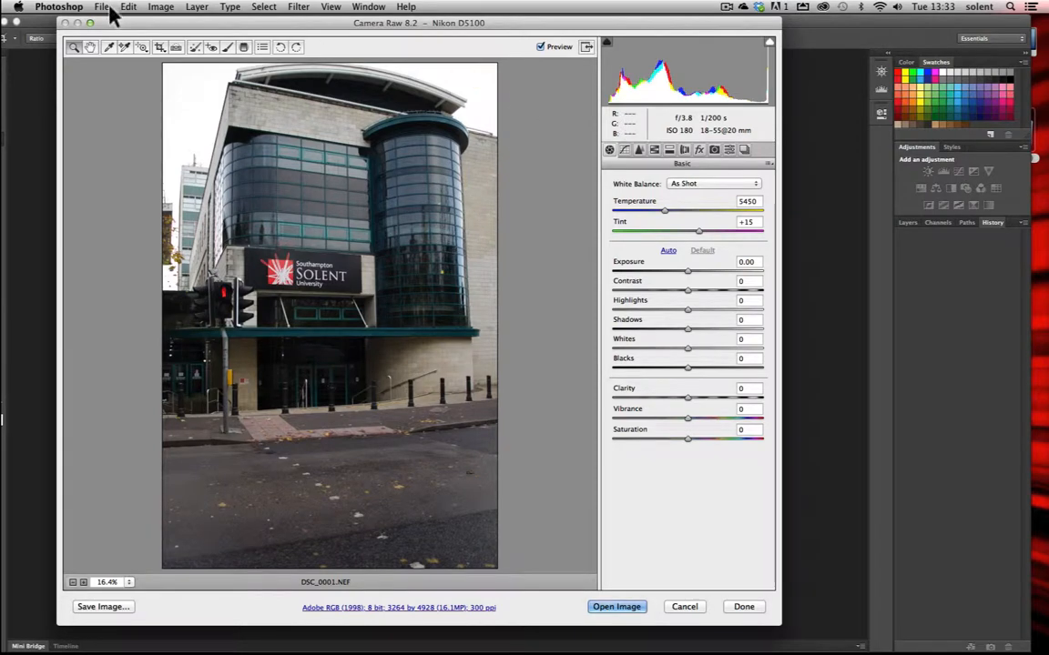
pyautogui.moveTo(111, 23); pyautogui.dragTo(148, 34)
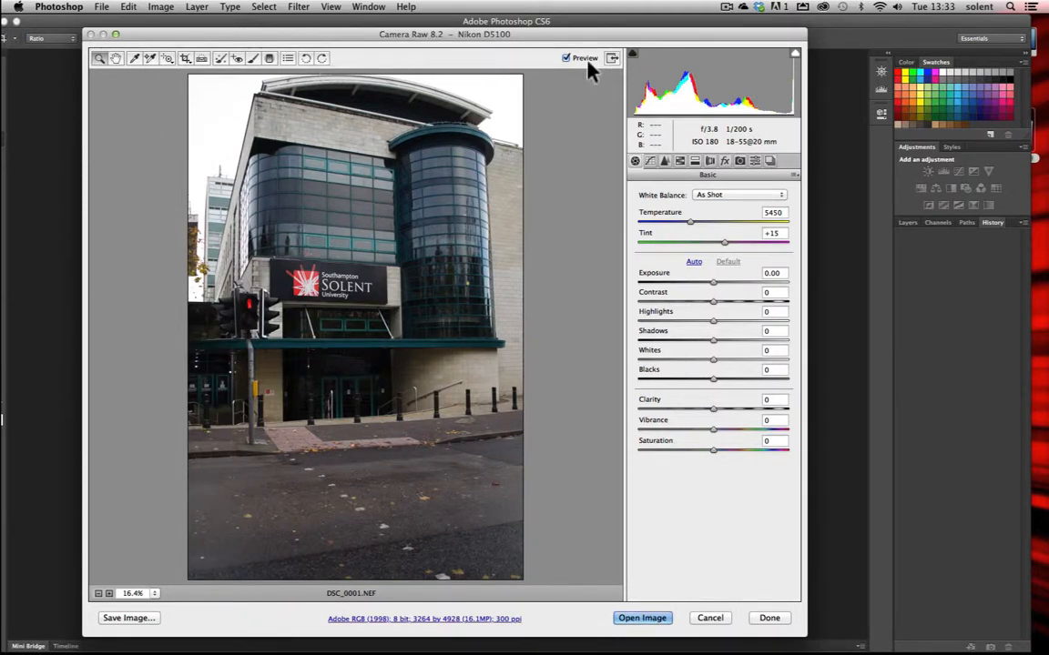
pyautogui.click(612, 59)
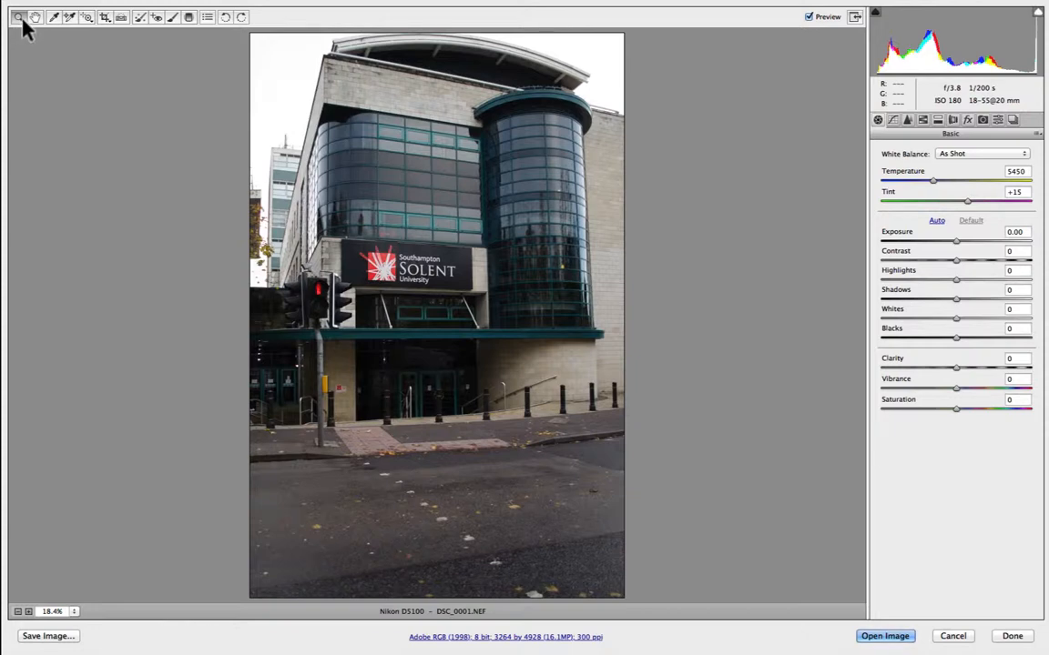
# - Magnify the building photo to 33.3%, pan it slightly, and zoom back out to 25%
pyautogui.click(386, 223)
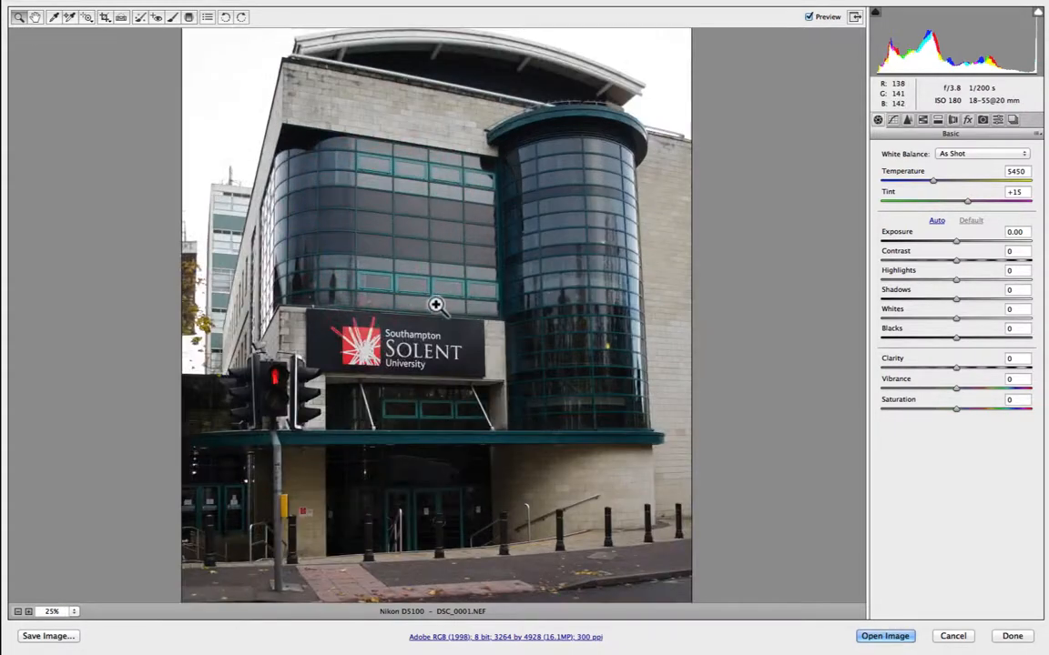
pyautogui.click(409, 368)
pyautogui.click(35, 17)
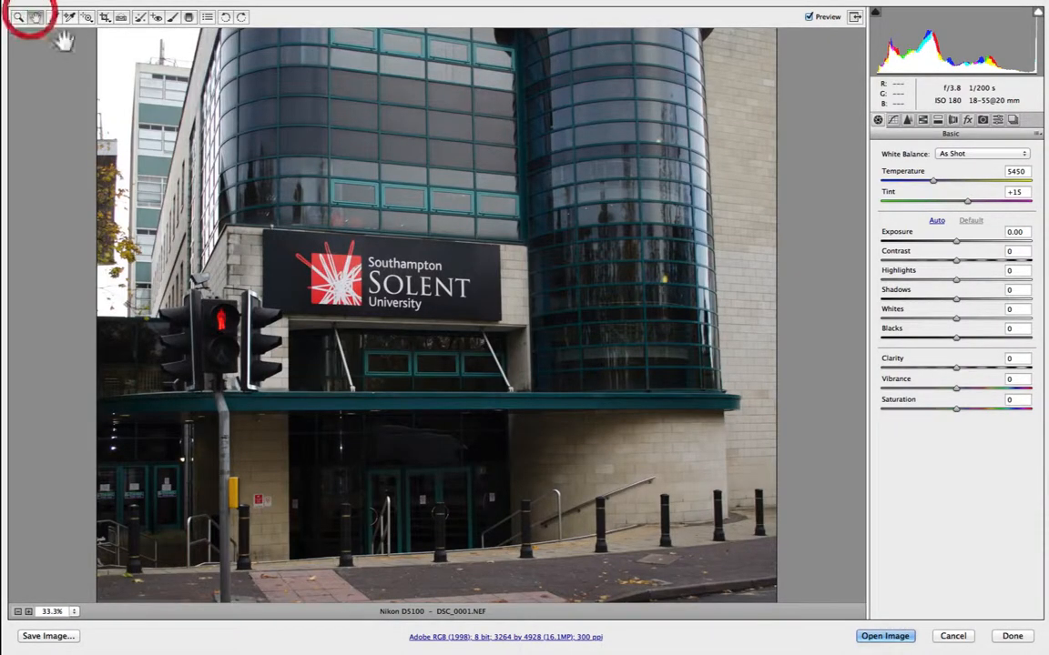
pyautogui.moveTo(433, 187)
pyautogui.mouseDown()
pyautogui.moveTo(428, 350)
pyautogui.moveTo(426, 199)
pyautogui.mouseUp()
pyautogui.click(18, 17)
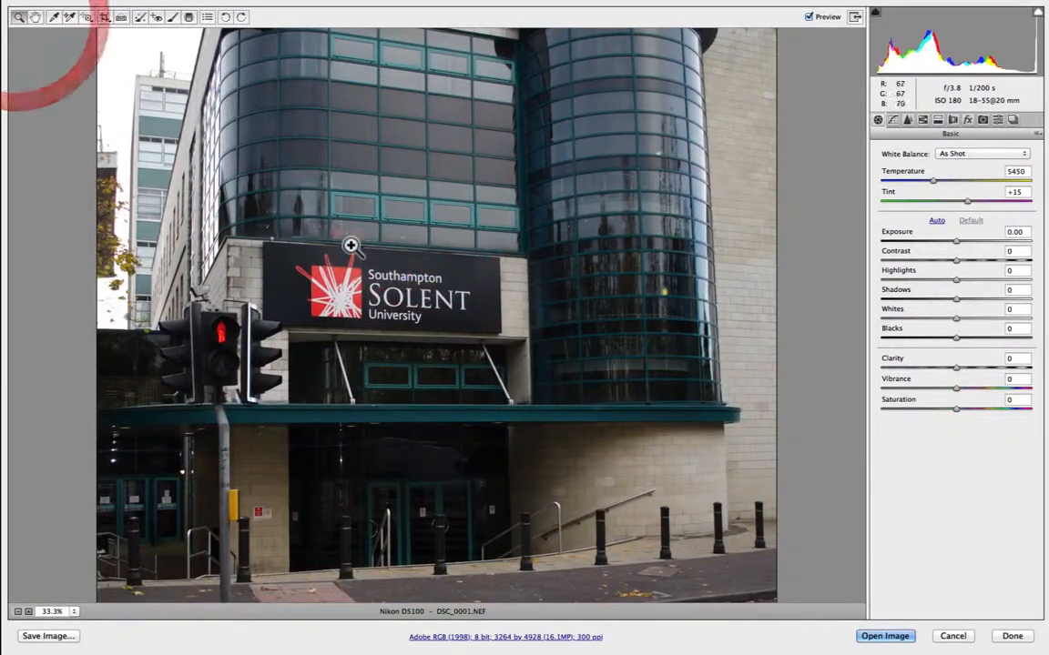
pyautogui.keyDown('alt'); pyautogui.click(351, 244); pyautogui.keyUp('alt')
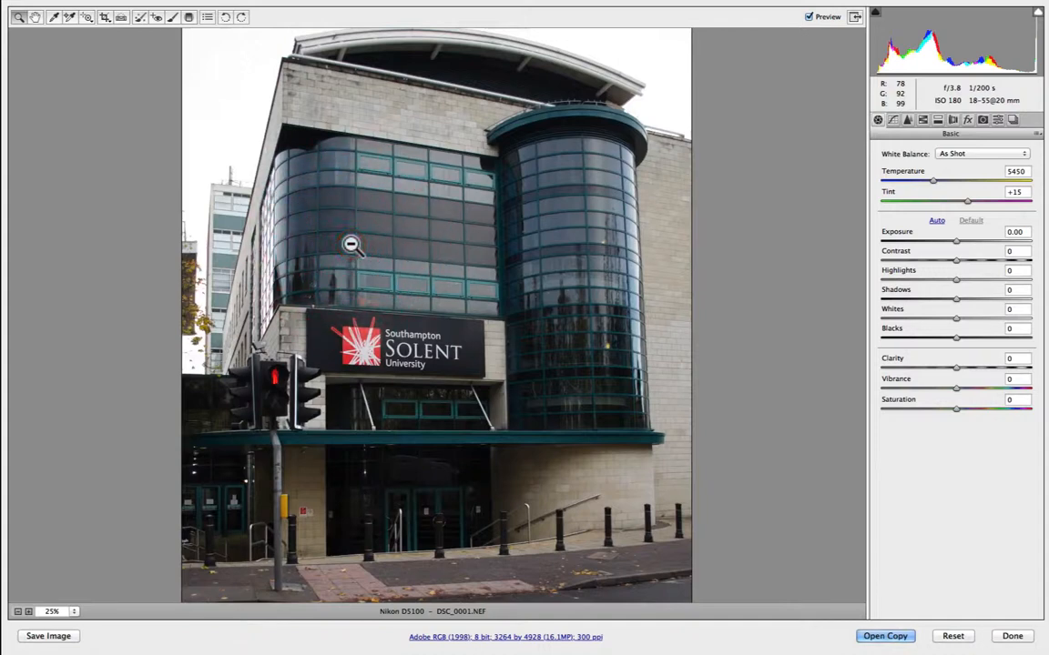
# - Examine the White Balance, Color Sampler, Targeted Adjustment and Crop tools, including the adjustment types and crop ratios they offer
pyautogui.click(53, 18)
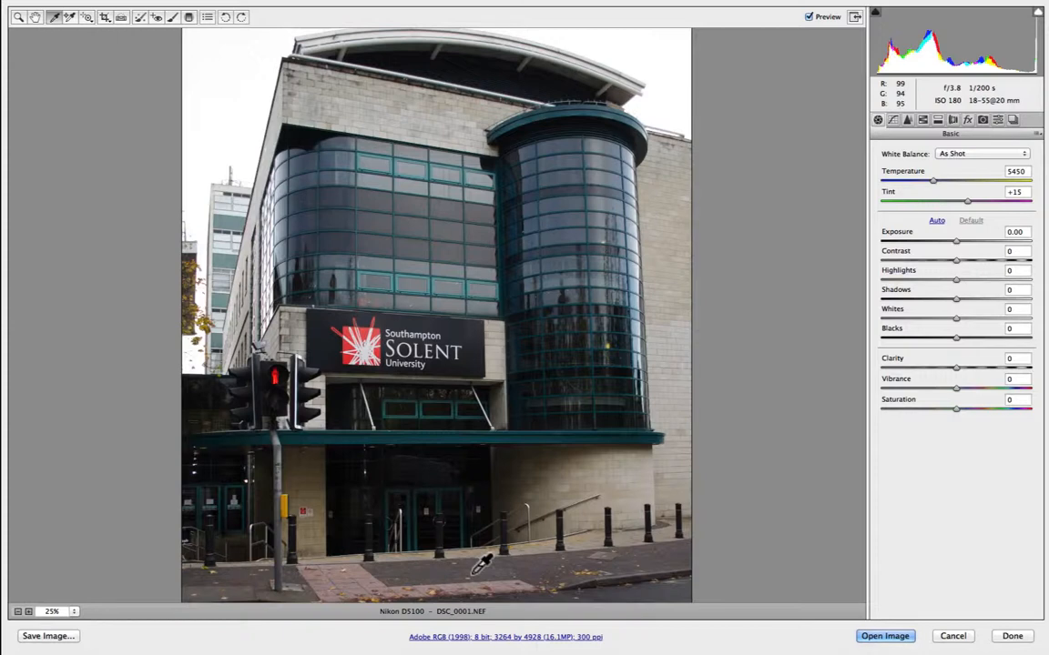
pyautogui.click(71, 19)
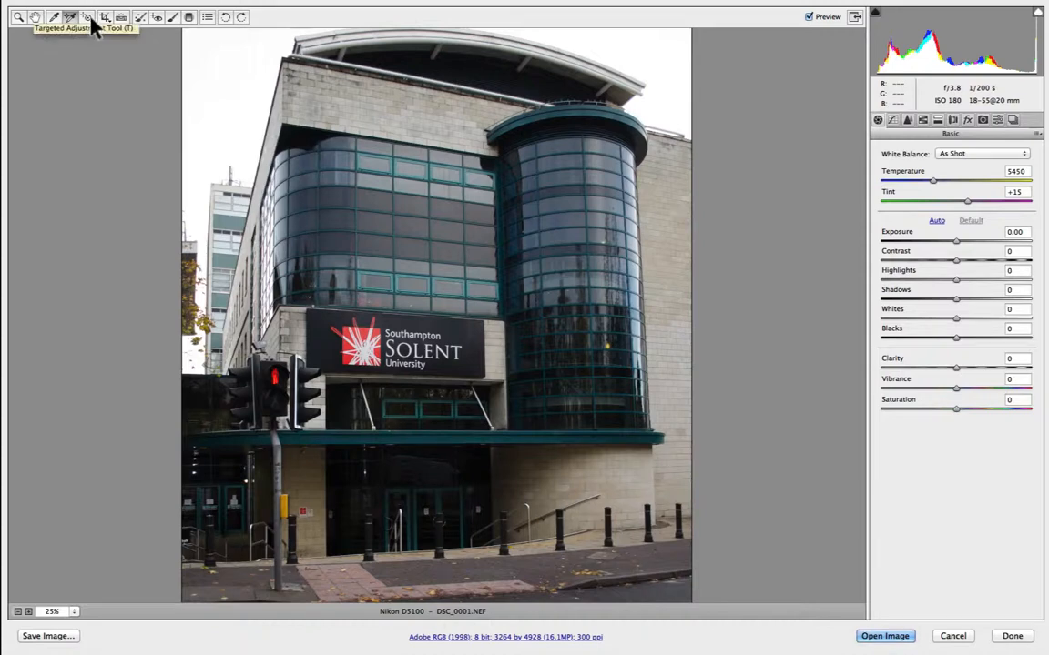
pyautogui.click(90, 20)
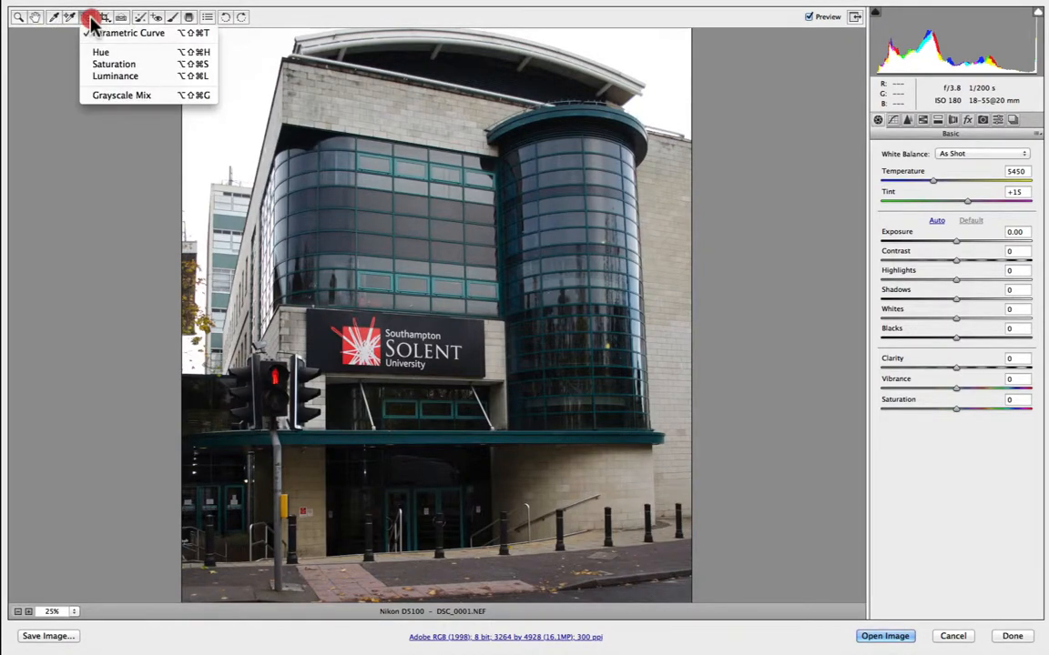
pyautogui.click(90, 20)
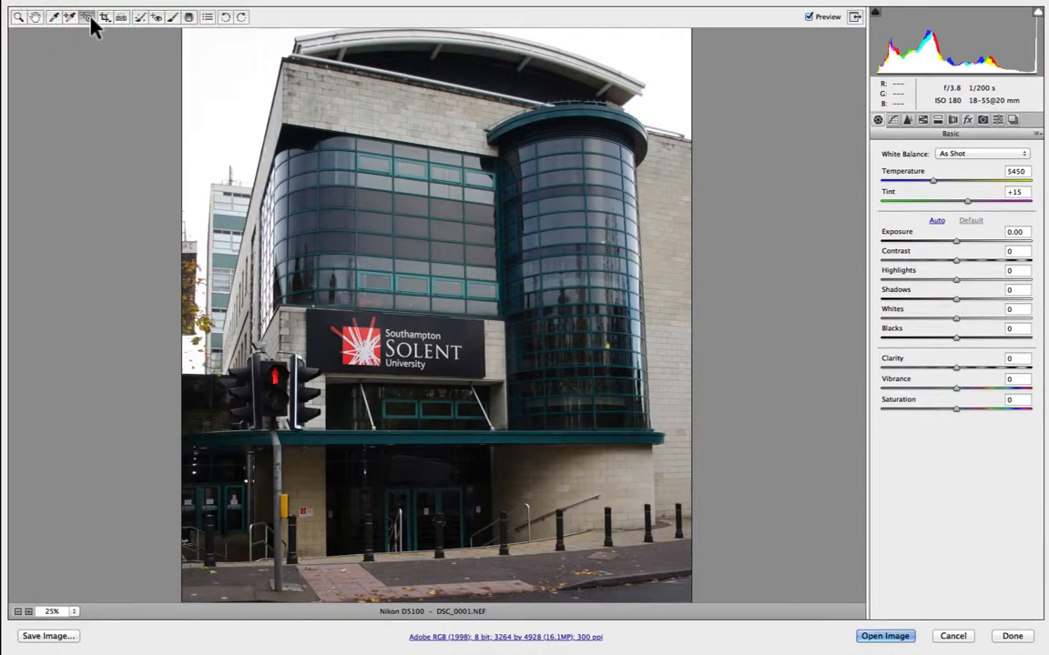
pyautogui.click(106, 19)
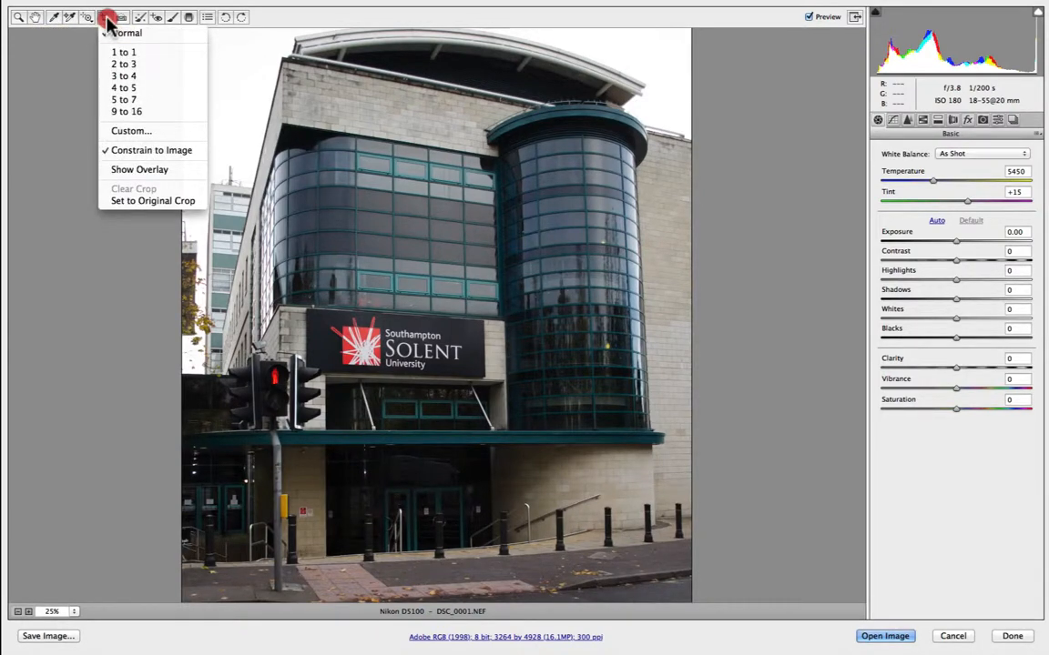
pyautogui.click(105, 19)
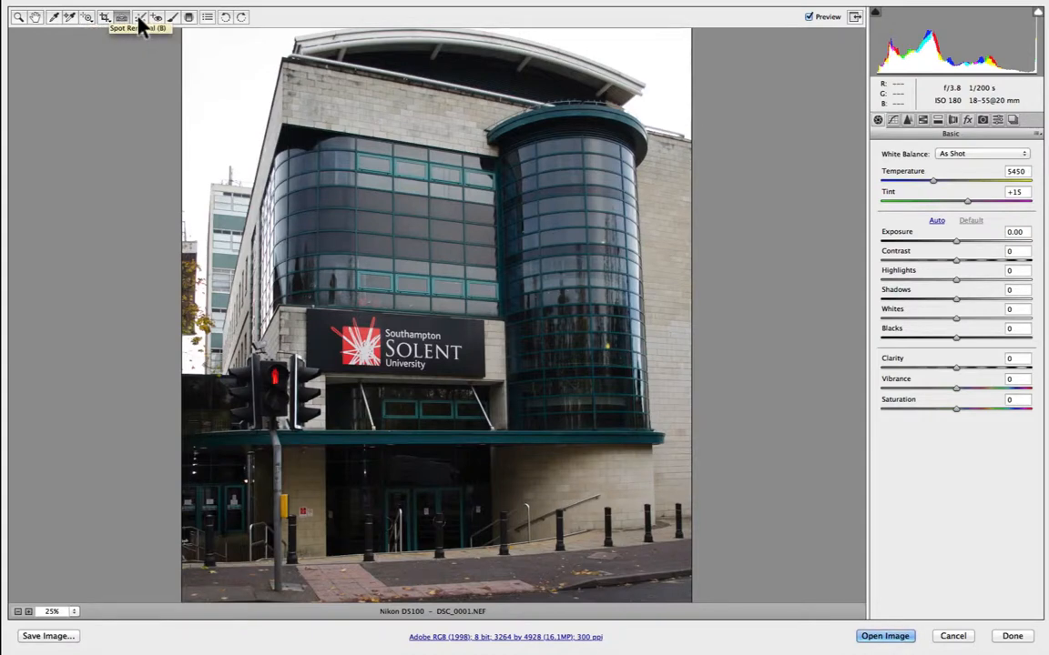
# - Examine the settings of the Spot Removal, Red Eye Removal and Adjustment Brush tools
pyautogui.click(141, 19)
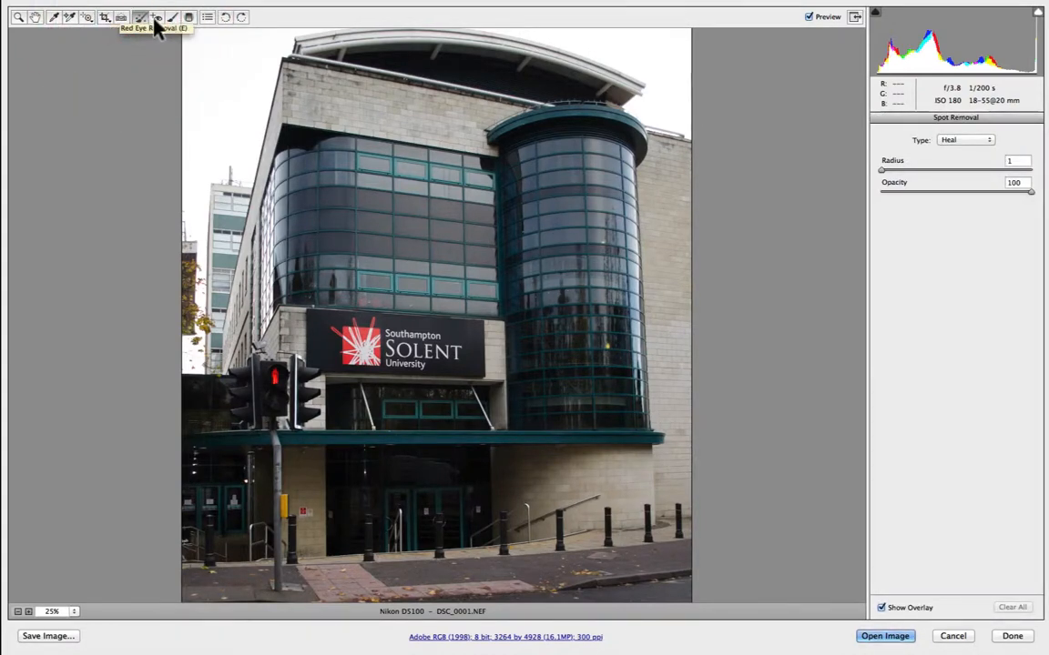
pyautogui.click(156, 19)
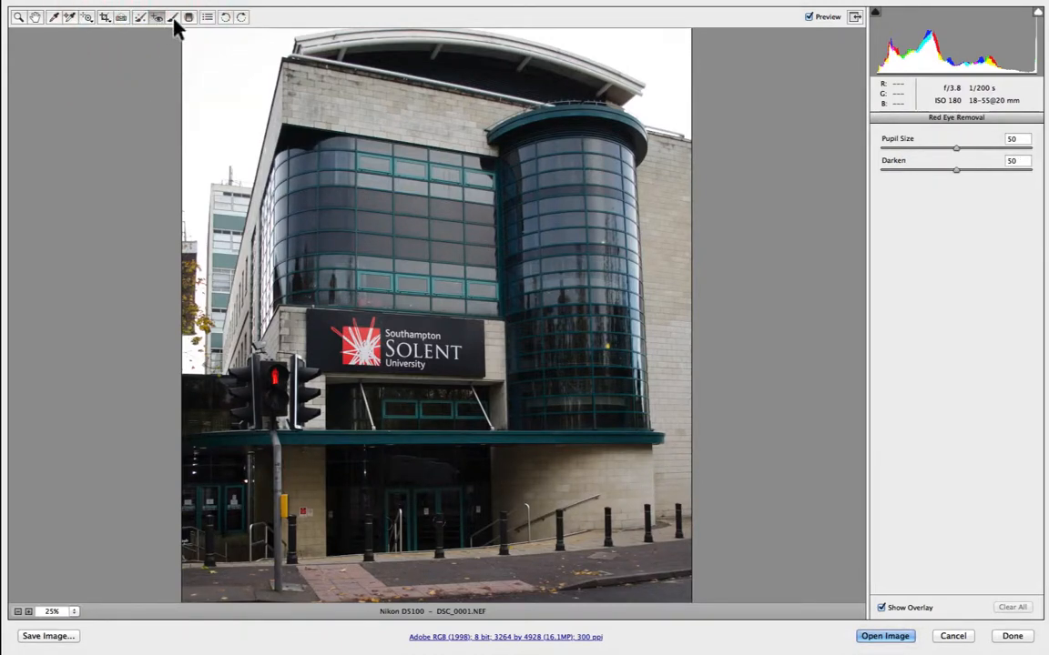
pyautogui.click(174, 20)
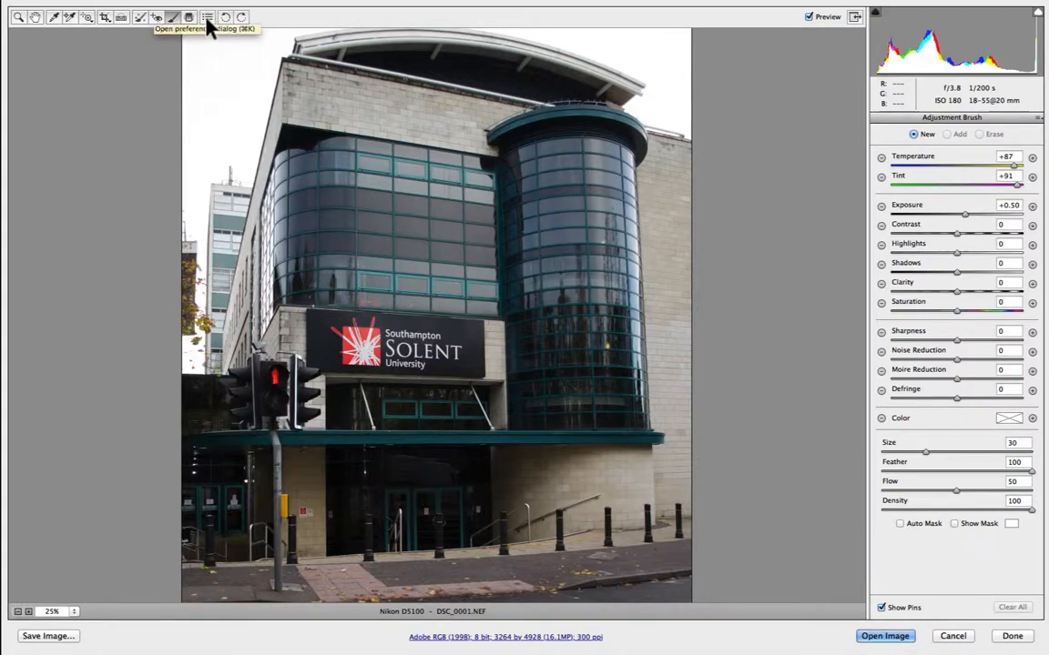
# - Examine the Camera Raw preferences and dismiss them without making changes
pyautogui.click(208, 22)
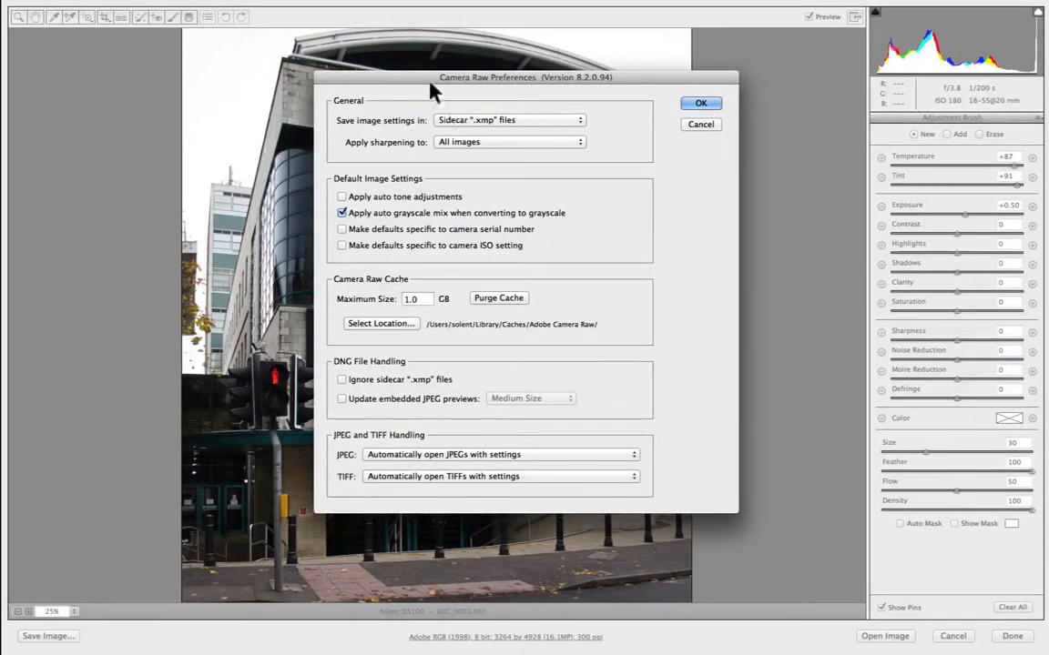
pyautogui.moveTo(430, 80); pyautogui.dragTo(362, 70)
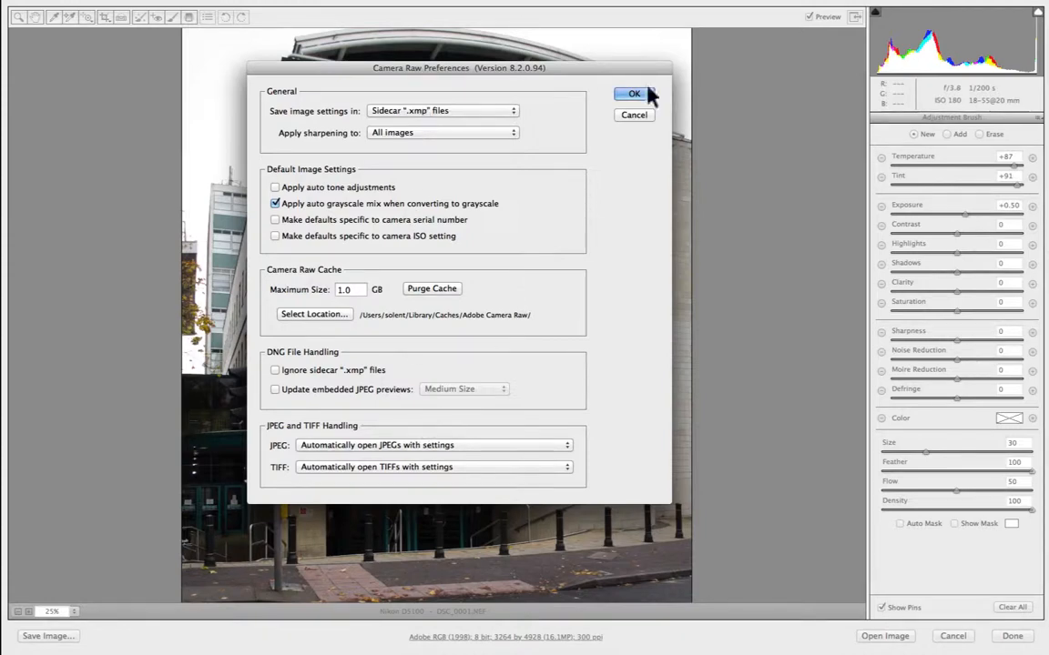
pyautogui.click(634, 115)
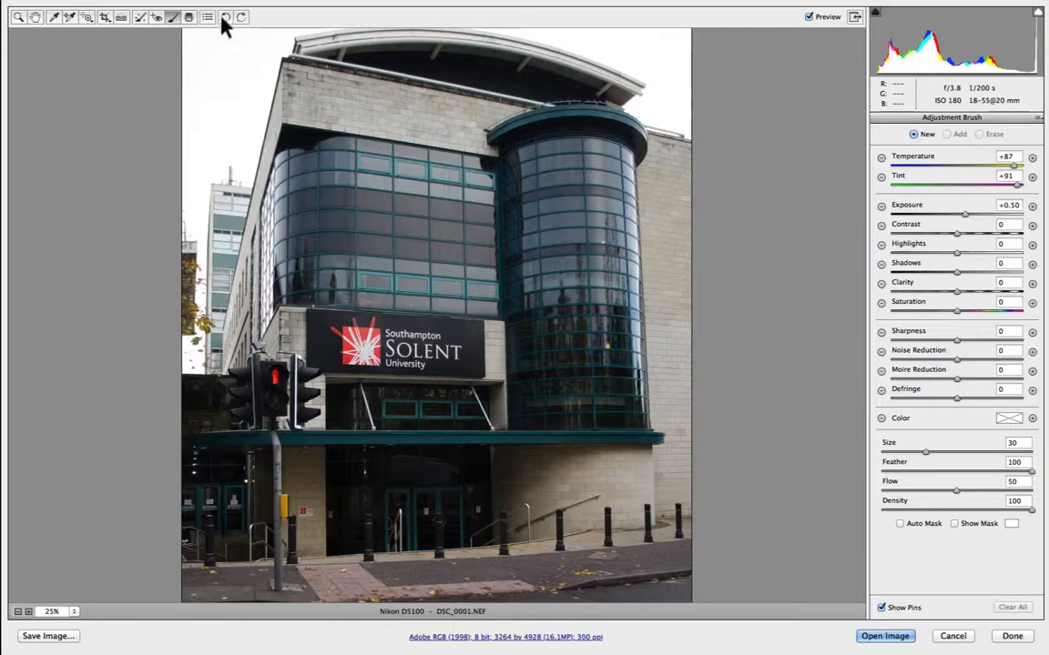
# - Return to the Zoom tool, rotate the photo counterclockwise, and rotate it clockwise back to upright
pyautogui.click(19, 17)
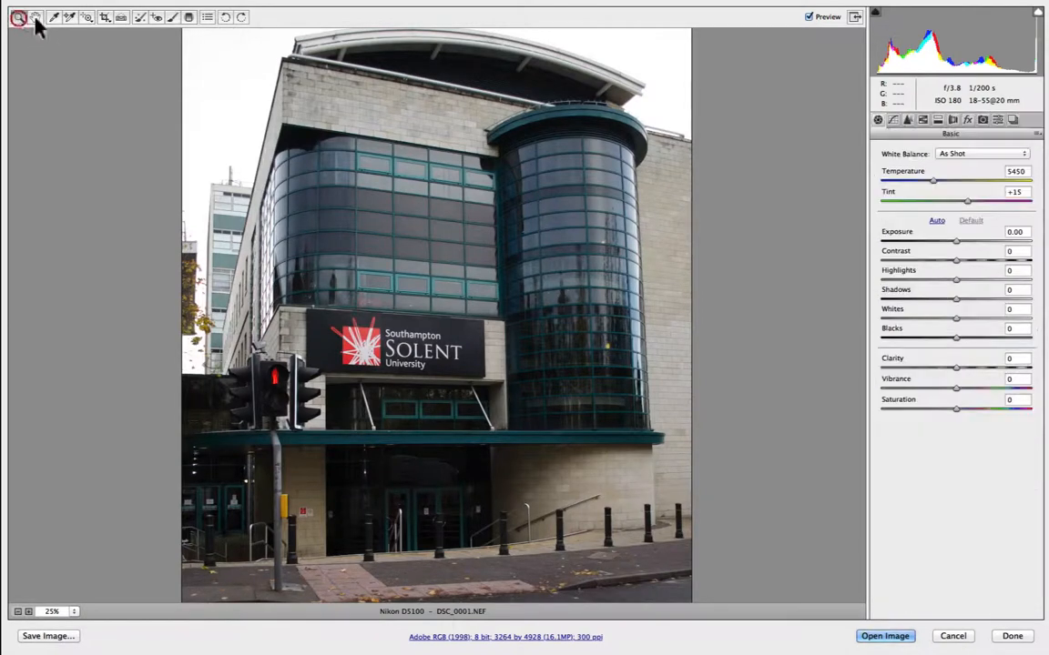
pyautogui.click(226, 18)
pyautogui.click(242, 17)
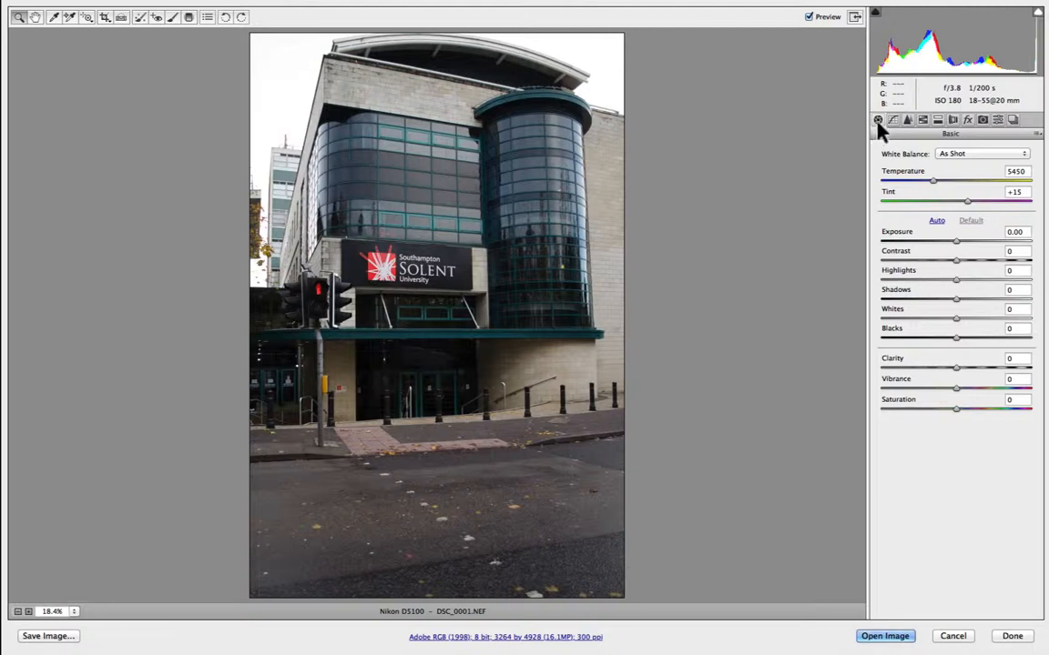
# - Try the Auto white balance preset on the photo, and set the white balance to Cloudy
pyautogui.click(981, 154)
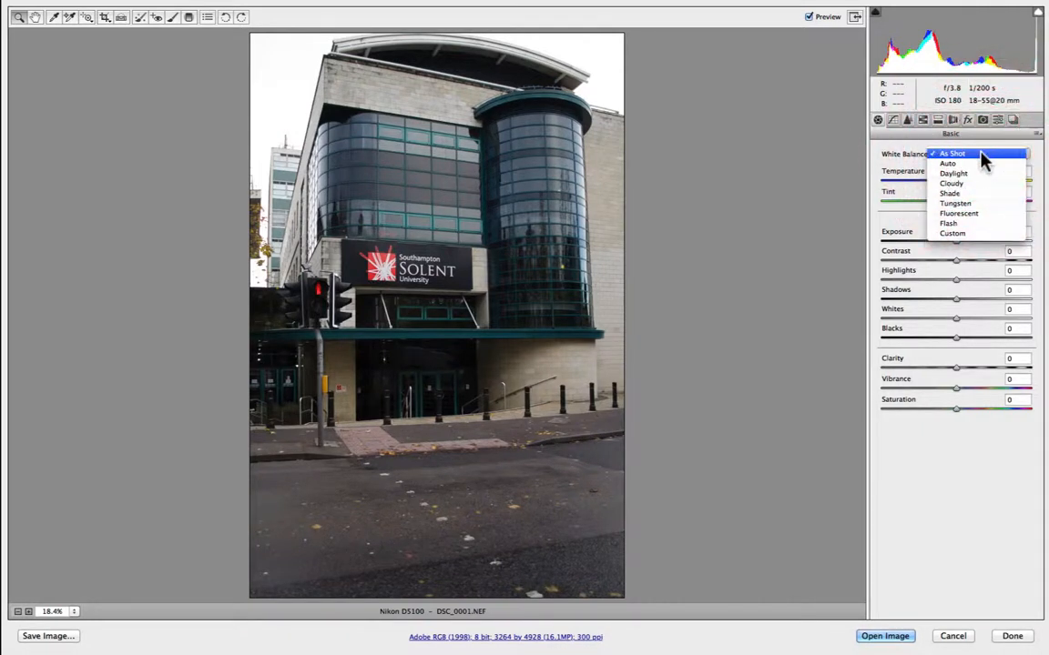
pyautogui.click(947, 163)
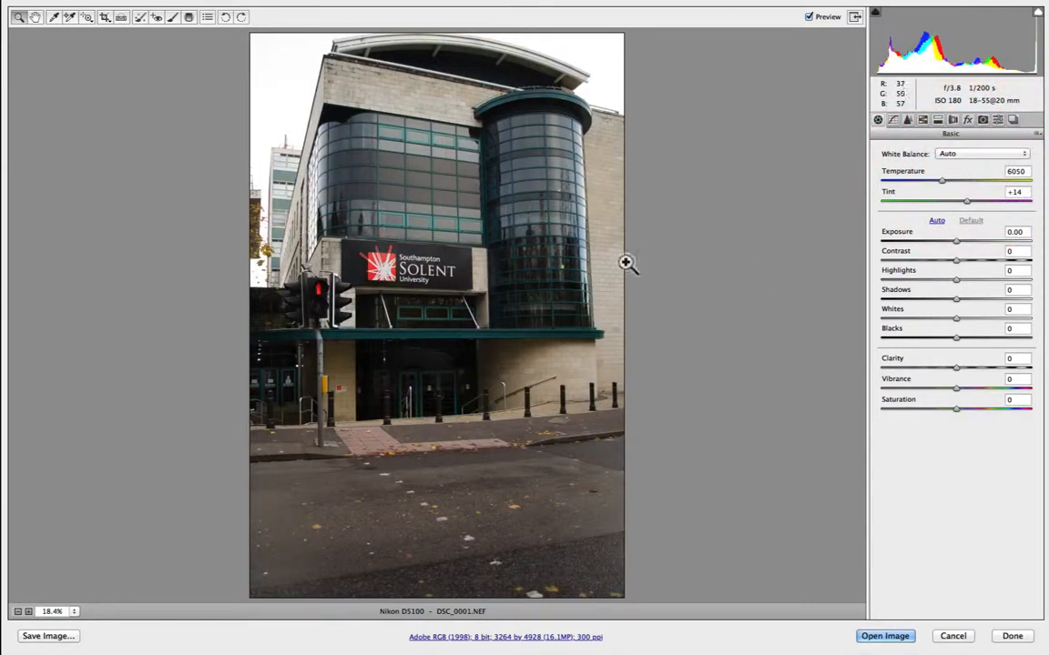
pyautogui.click(985, 155)
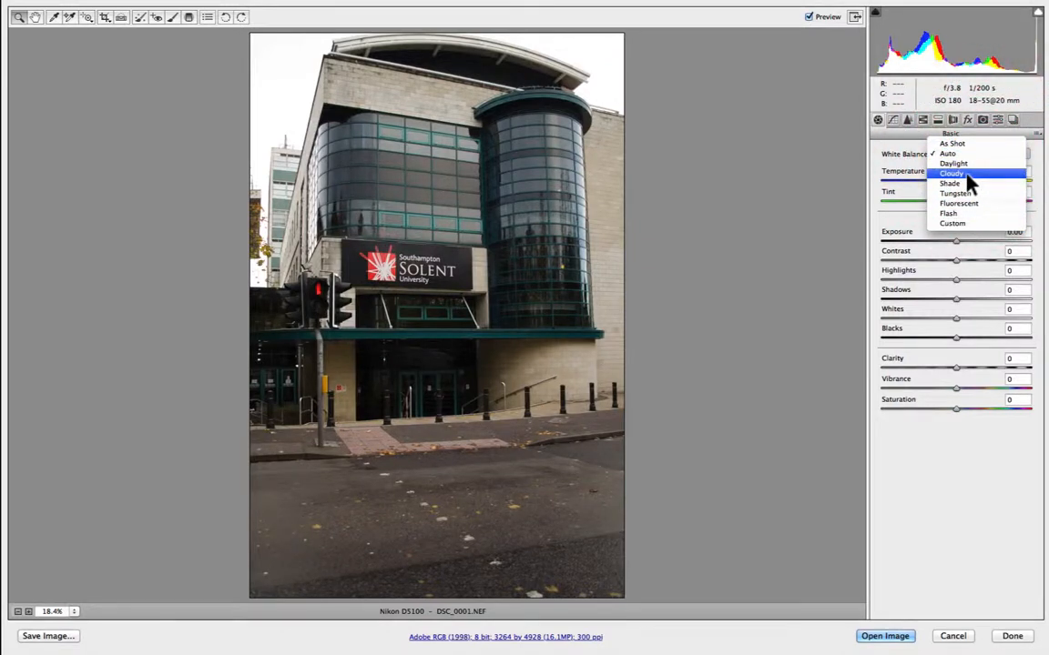
pyautogui.click(968, 175)
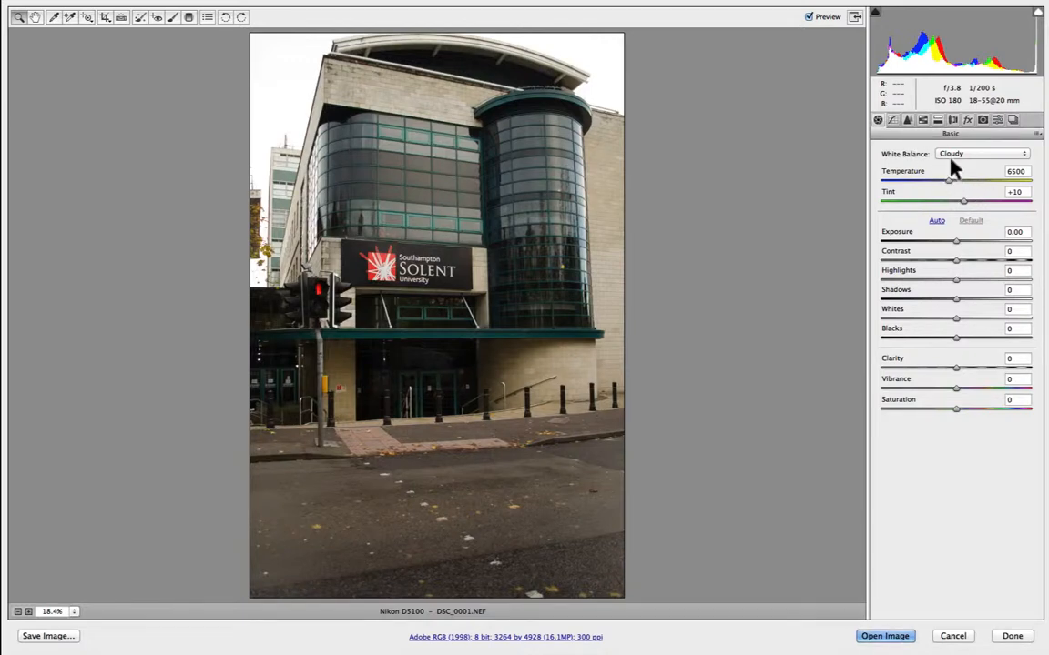
# - Try the Fluorescent white balance preset on the photo, and return the white balance to As Shot
pyautogui.click(955, 154)
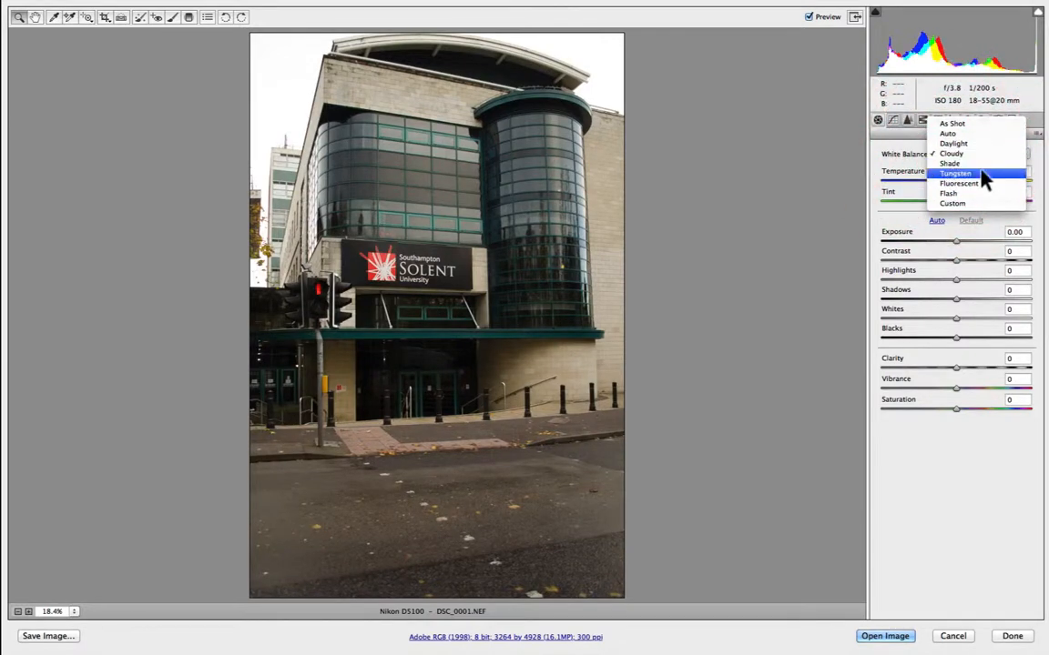
pyautogui.click(981, 183)
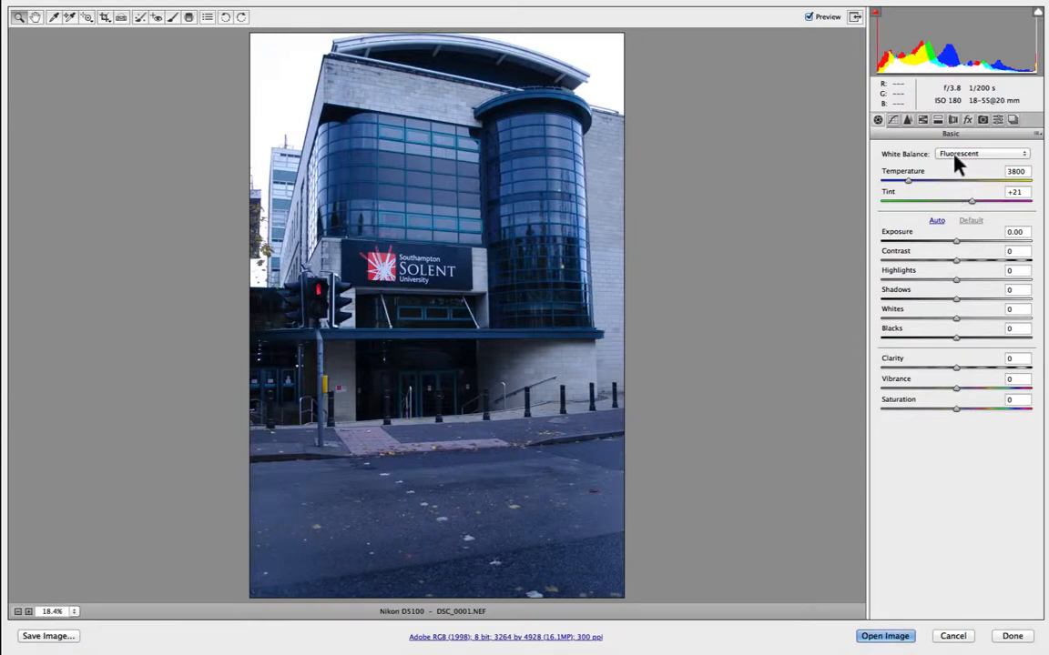
pyautogui.click(956, 157)
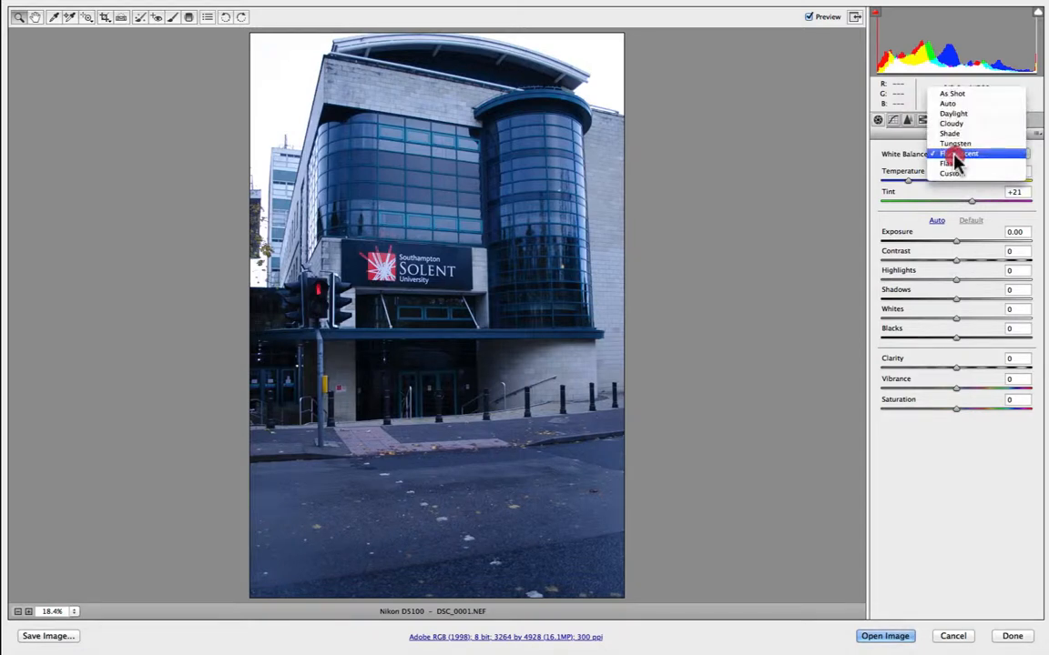
pyautogui.click(951, 94)
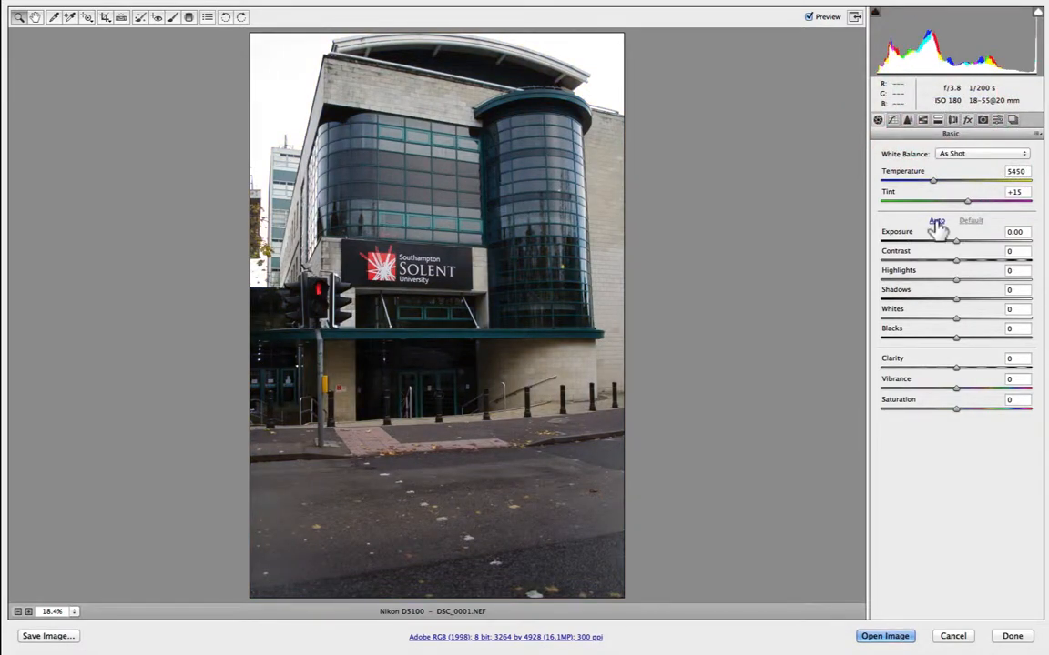
# - Try the automatic tone adjustments on the photo and undo them
pyautogui.click(936, 222)
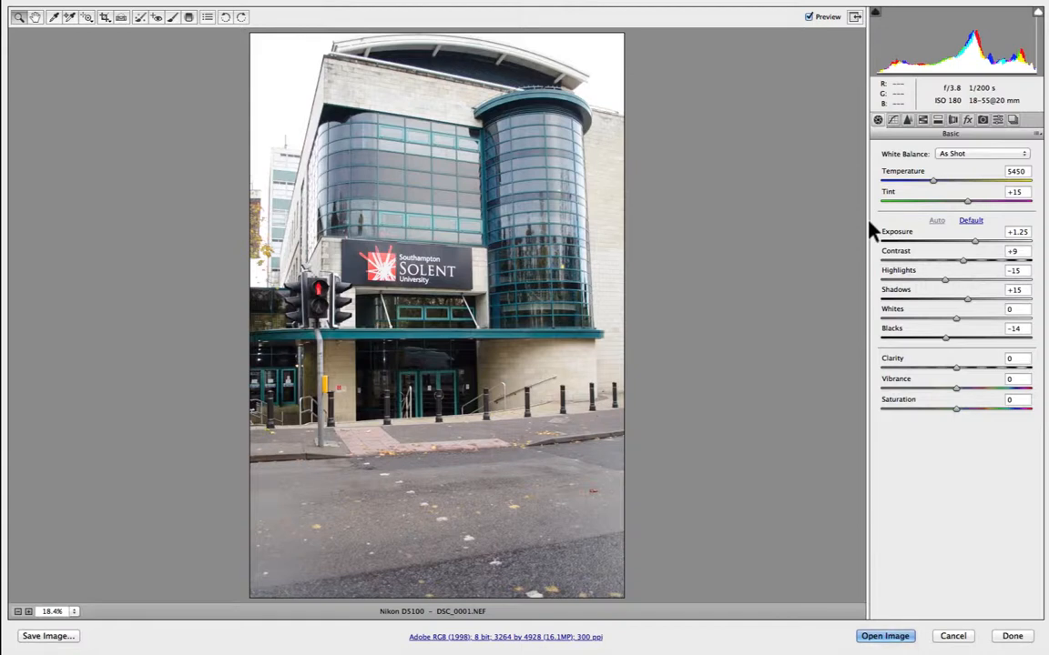
pyautogui.press('super+z')
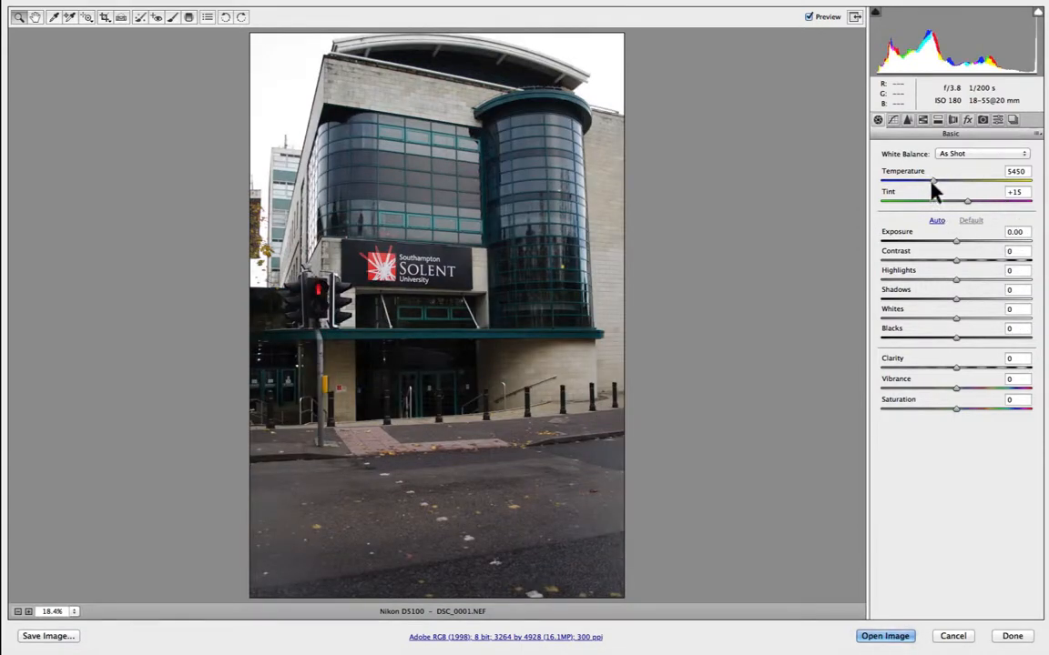
# - Set a custom white balance with Temperature 6450 and Tint -15
pyautogui.moveTo(932, 182); pyautogui.dragTo(980, 212)
pyautogui.moveTo(974, 205); pyautogui.dragTo(965, 209)
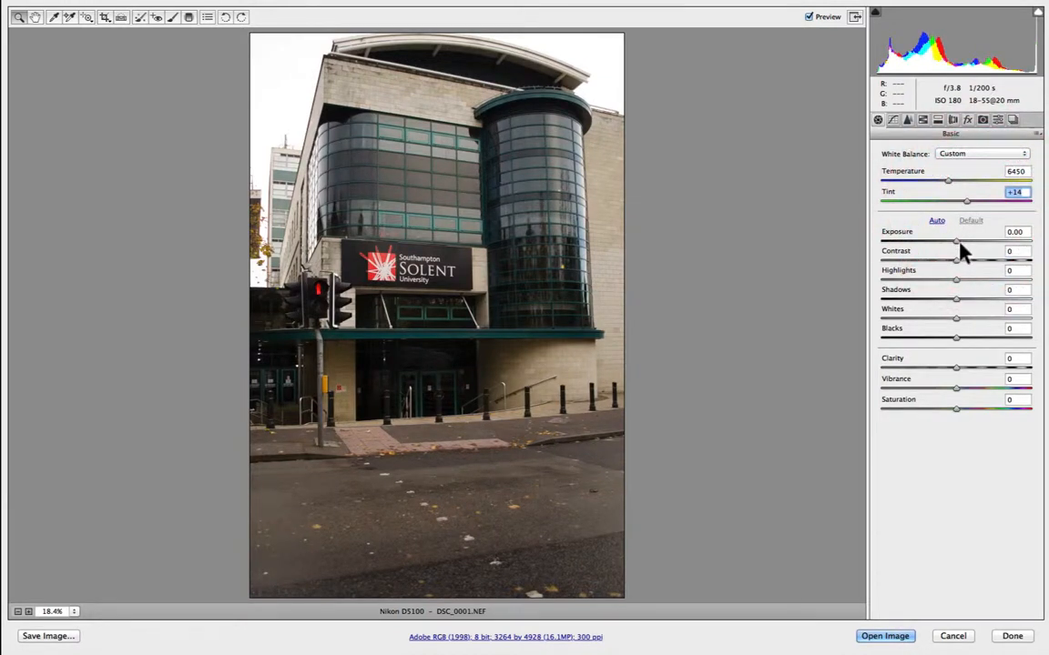
pyautogui.write('-15')
pyautogui.hotkey('shift', 'Tab')
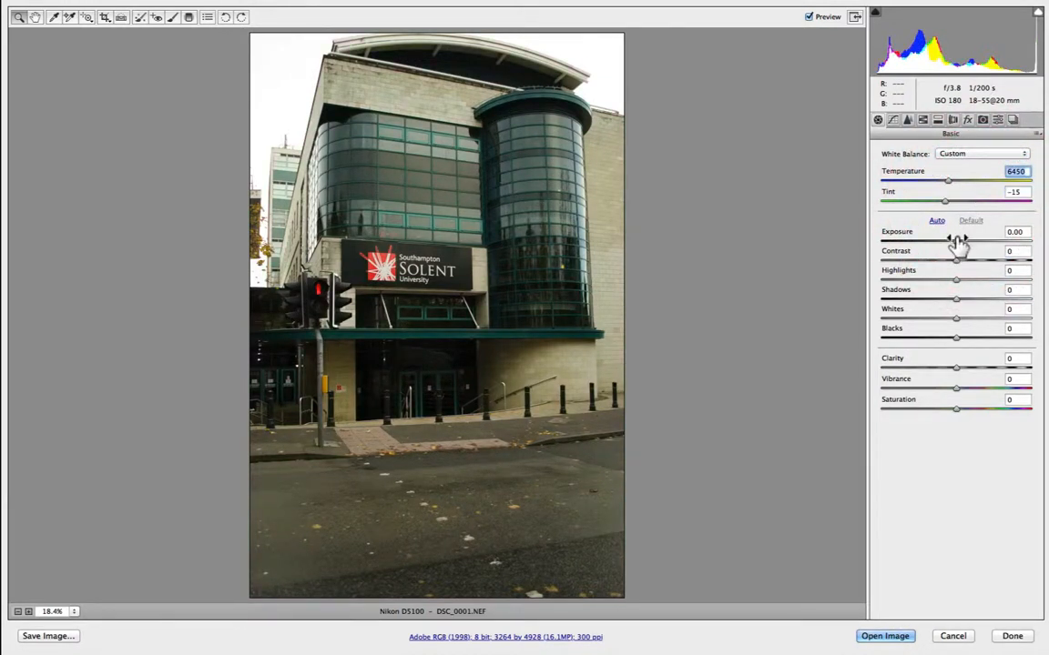
# - Set Exposure +0.30, Contrast +4, Highlights -22, Shadows -2, Whites +1, Blacks -8, Clarity +49 and Vibrance +8, and reset Saturation to 0
pyautogui.moveTo(954, 239)
pyautogui.mouseDown()
pyautogui.moveTo(968, 244)
pyautogui.moveTo(941, 242)
pyautogui.moveTo(982, 248)
pyautogui.moveTo(952, 245)
pyautogui.moveTo(957, 263)
pyautogui.moveTo(917, 265)
pyautogui.moveTo(962, 269)
pyautogui.moveTo(958, 287)
pyautogui.moveTo(983, 287)
pyautogui.moveTo(934, 288)
pyautogui.moveTo(945, 292)
pyautogui.moveTo(931, 303)
pyautogui.moveTo(967, 304)
pyautogui.moveTo(954, 304)
pyautogui.moveTo(959, 319)
pyautogui.moveTo(988, 315)
pyautogui.moveTo(933, 314)
pyautogui.moveTo(979, 321)
pyautogui.moveTo(956, 322)
pyautogui.moveTo(979, 340)
pyautogui.moveTo(942, 343)
pyautogui.moveTo(952, 343)
pyautogui.moveTo(957, 369)
pyautogui.moveTo(997, 370)
pyautogui.moveTo(984, 372)
pyautogui.moveTo(992, 391)
pyautogui.moveTo(889, 397)
pyautogui.moveTo(990, 400)
pyautogui.moveTo(961, 410)
pyautogui.moveTo(1018, 414)
pyautogui.mouseUp()
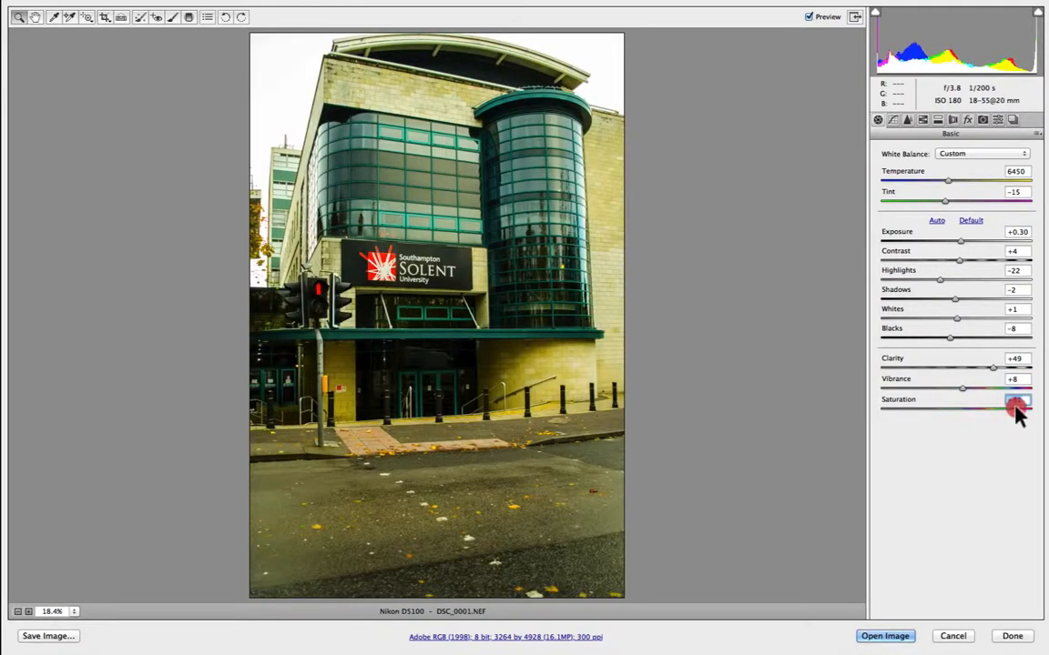
pyautogui.moveTo(945, 411)
pyautogui.mouseDown()
pyautogui.moveTo(934, 411)
pyautogui.moveTo(962, 410)
pyautogui.mouseUp()
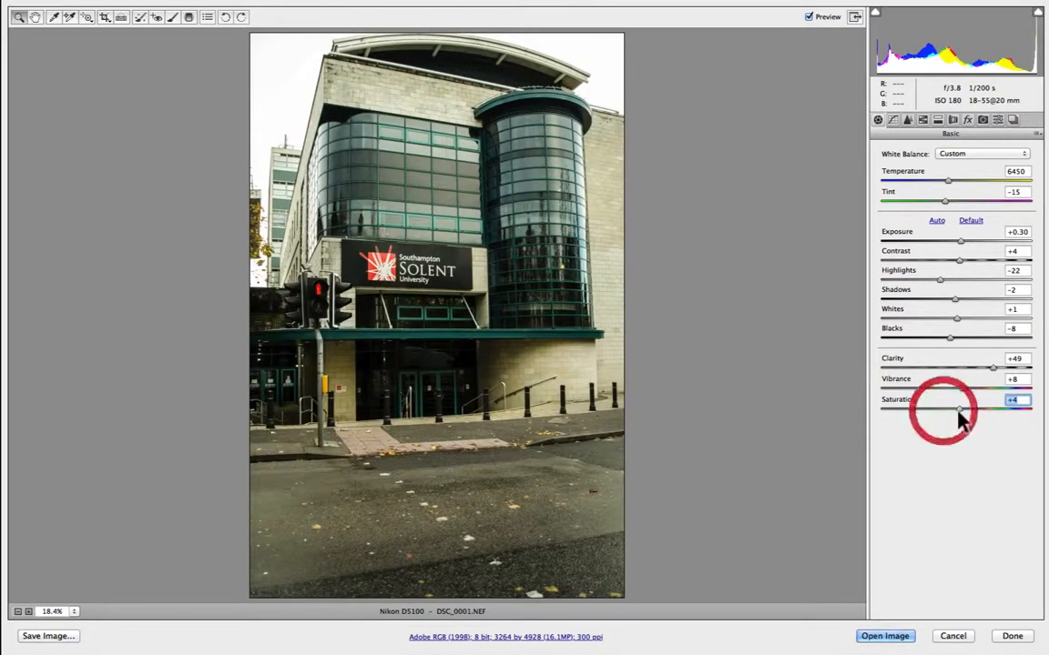
pyautogui.doubleClick(962, 415)
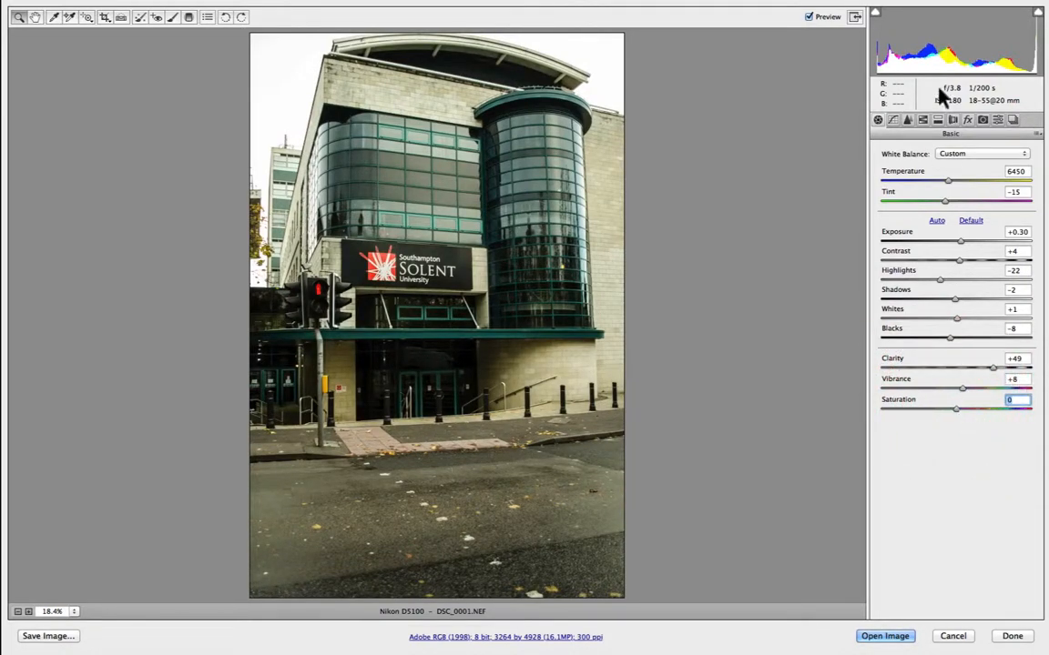
# - Shape the parametric tone curve by shifting its region dividers and setting Highlights +62, Lights -13 and Darks -27
pyautogui.click(892, 121)
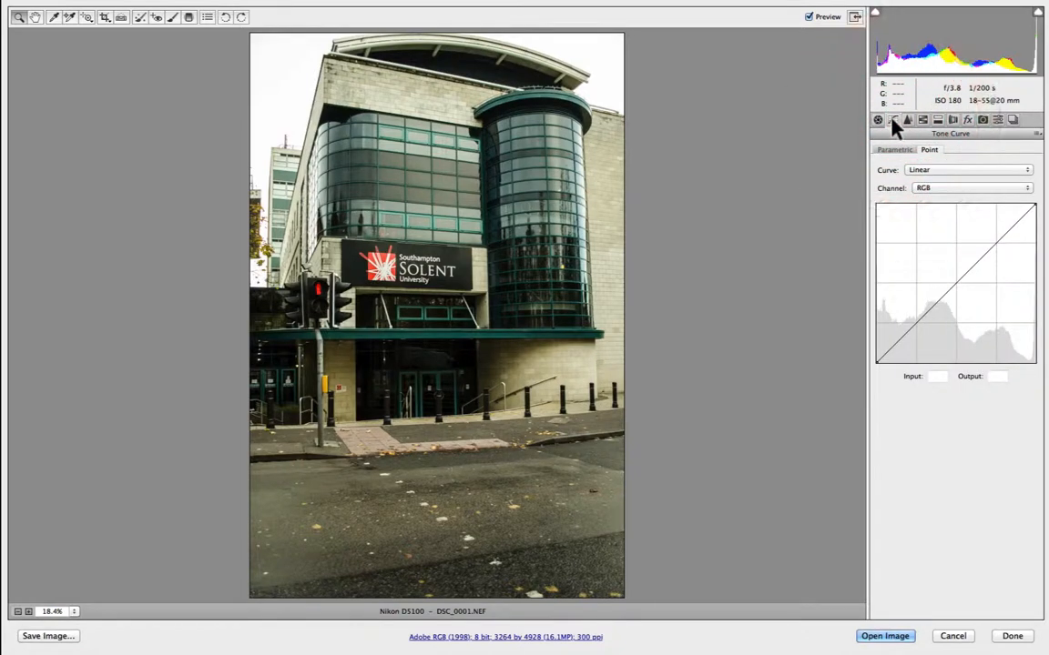
pyautogui.click(894, 150)
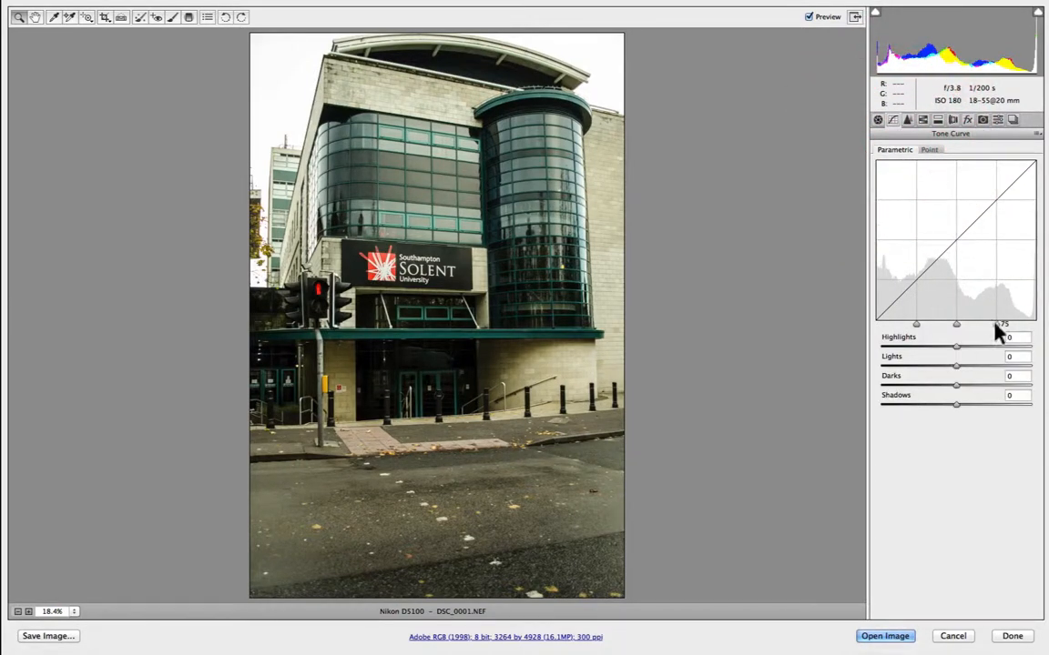
pyautogui.moveTo(995, 325); pyautogui.dragTo(1016, 325)
pyautogui.moveTo(917, 328); pyautogui.dragTo(878, 329)
pyautogui.moveTo(955, 325); pyautogui.dragTo(1002, 346)
pyautogui.moveTo(942, 369); pyautogui.dragTo(938, 393)
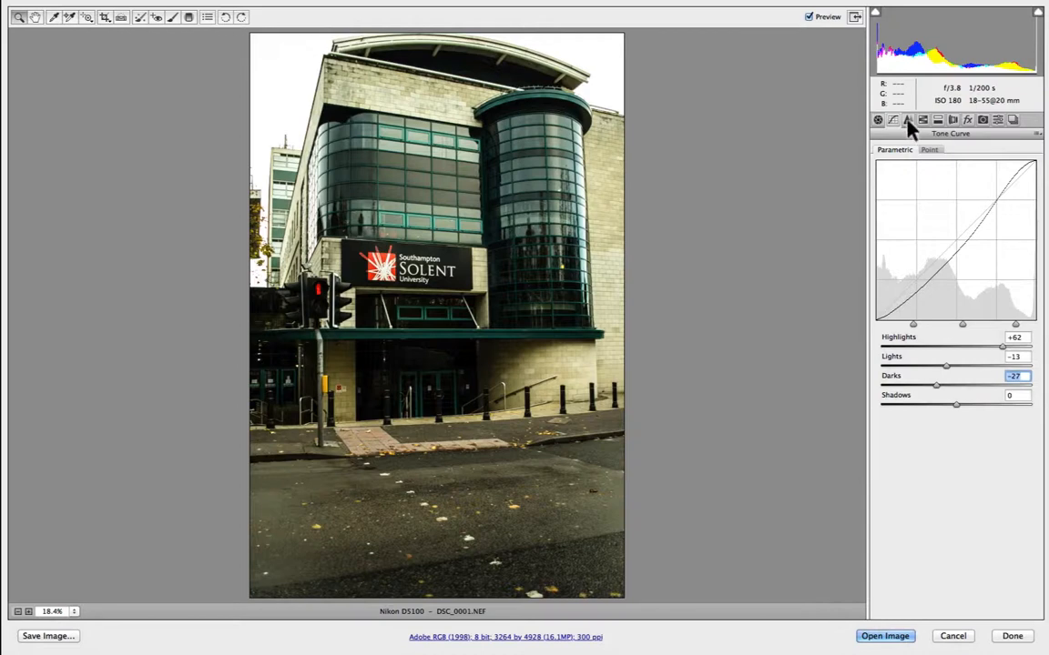
# - Set the sharpening Amount in the Detail settings to 63
pyautogui.click(907, 120)
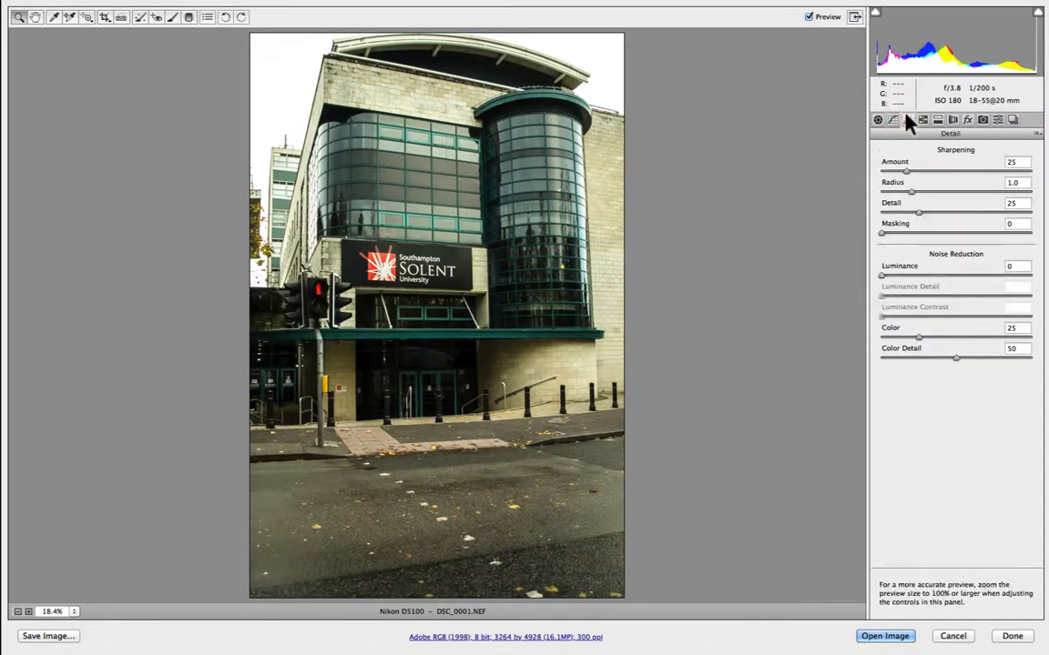
pyautogui.moveTo(905, 173); pyautogui.dragTo(941, 175)
pyautogui.click(954, 172)
pyautogui.click(877, 169)
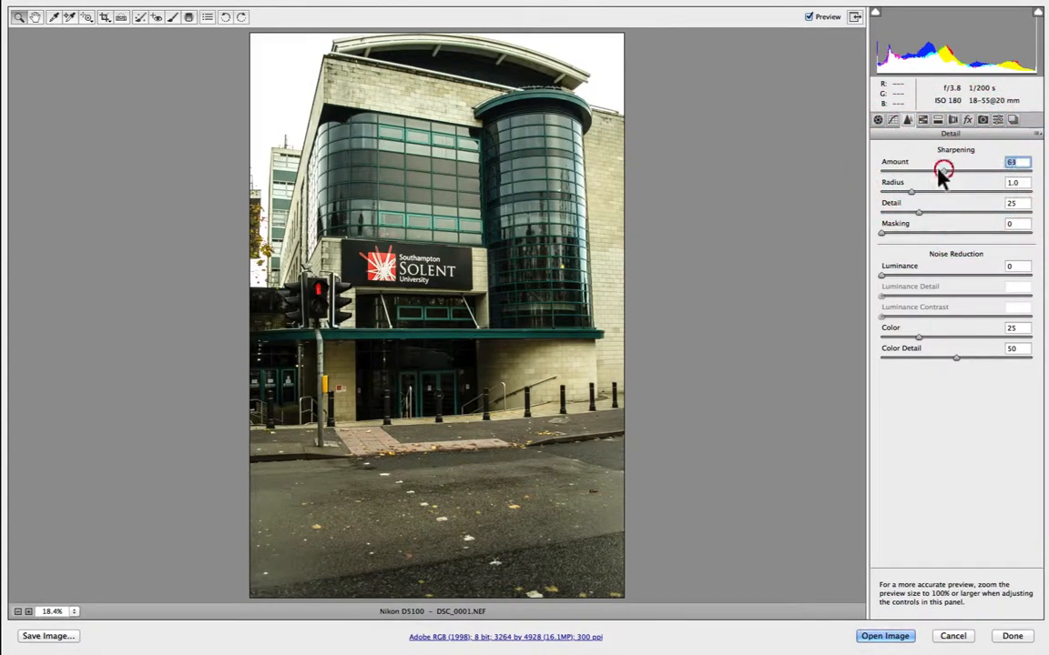
# - Set the sharpening Radius to 1.3, Detail to 53 and Masking to 9, judging the effect on the university sign
pyautogui.click(20, 19)
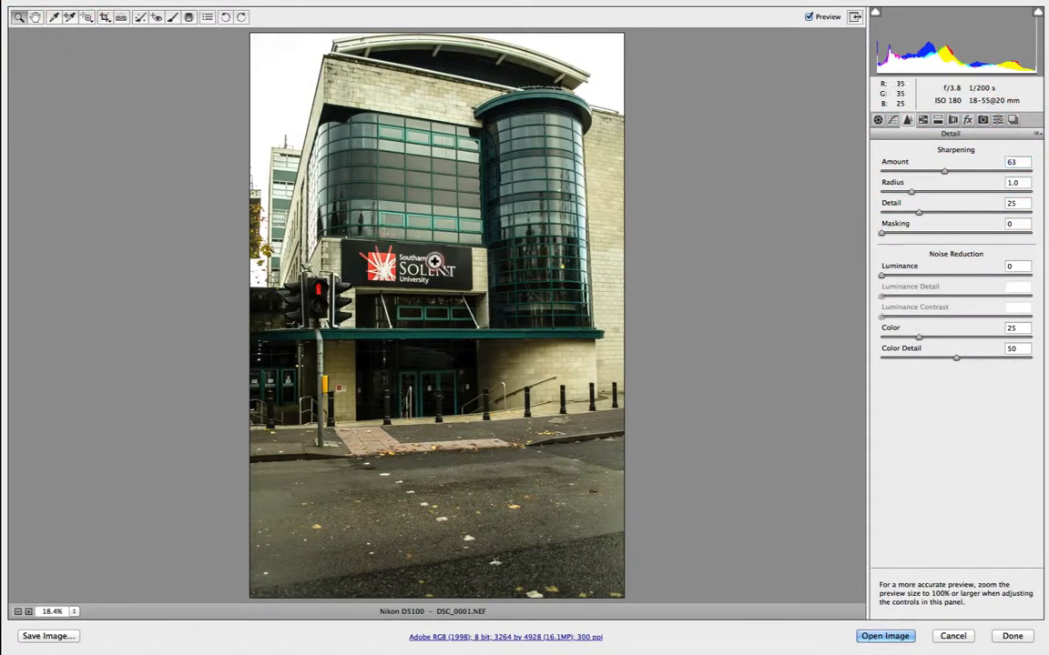
pyautogui.click(435, 272)
pyautogui.click(421, 336)
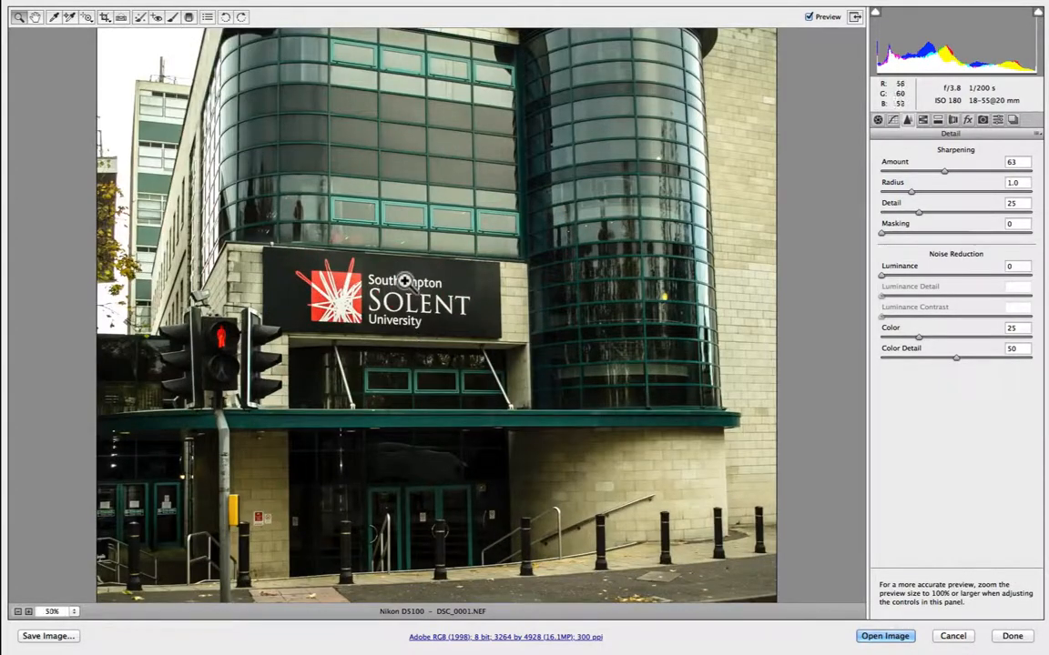
pyautogui.click(404, 282)
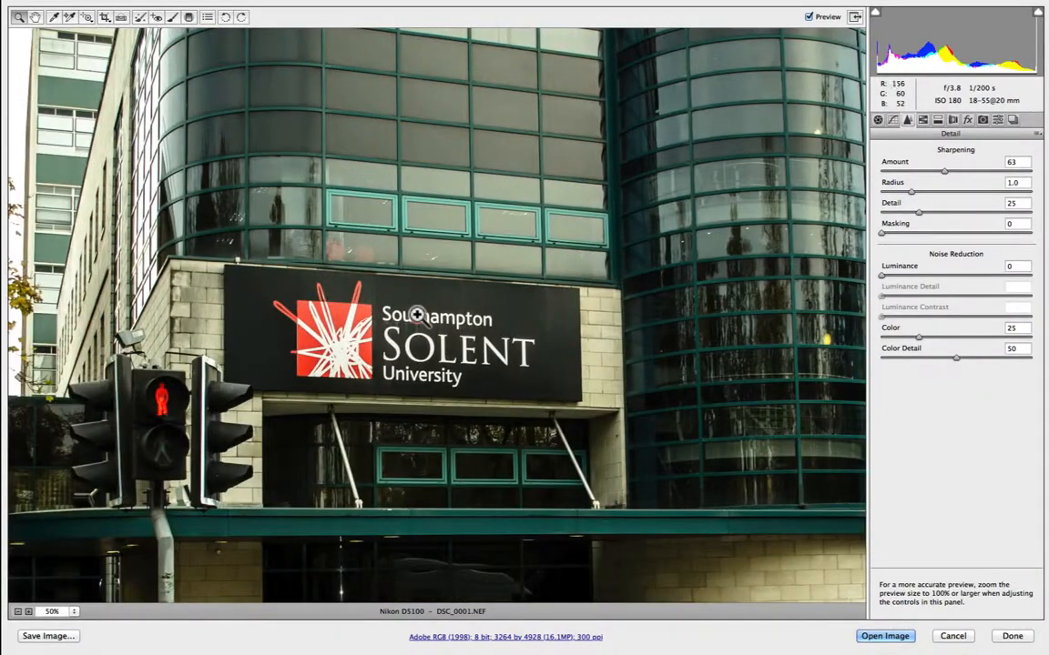
pyautogui.click(416, 314)
pyautogui.click(402, 365)
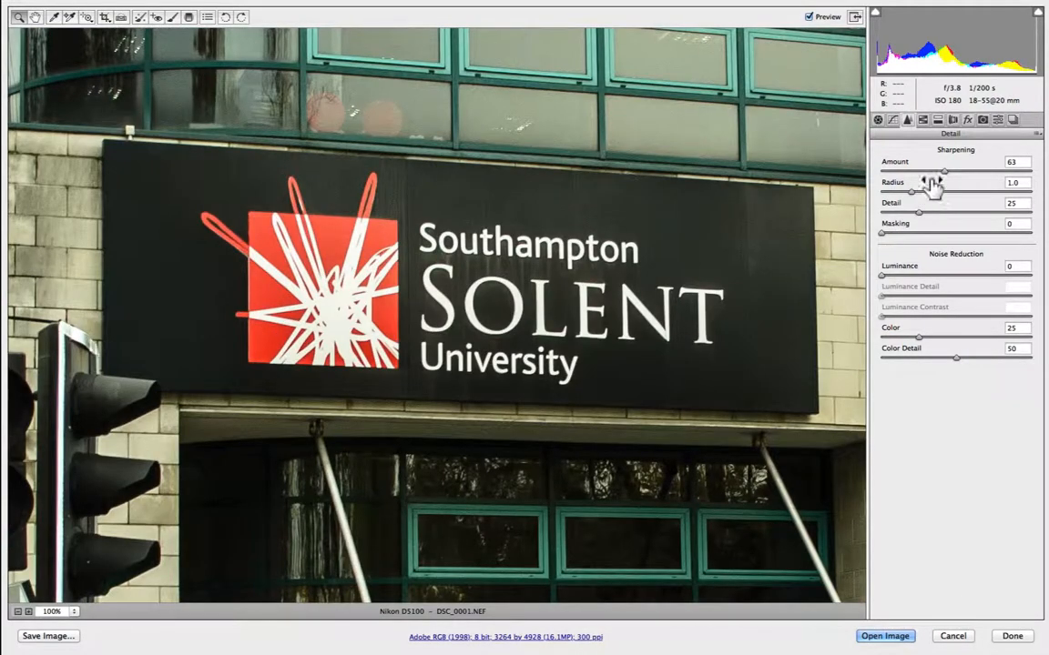
pyautogui.click(920, 193)
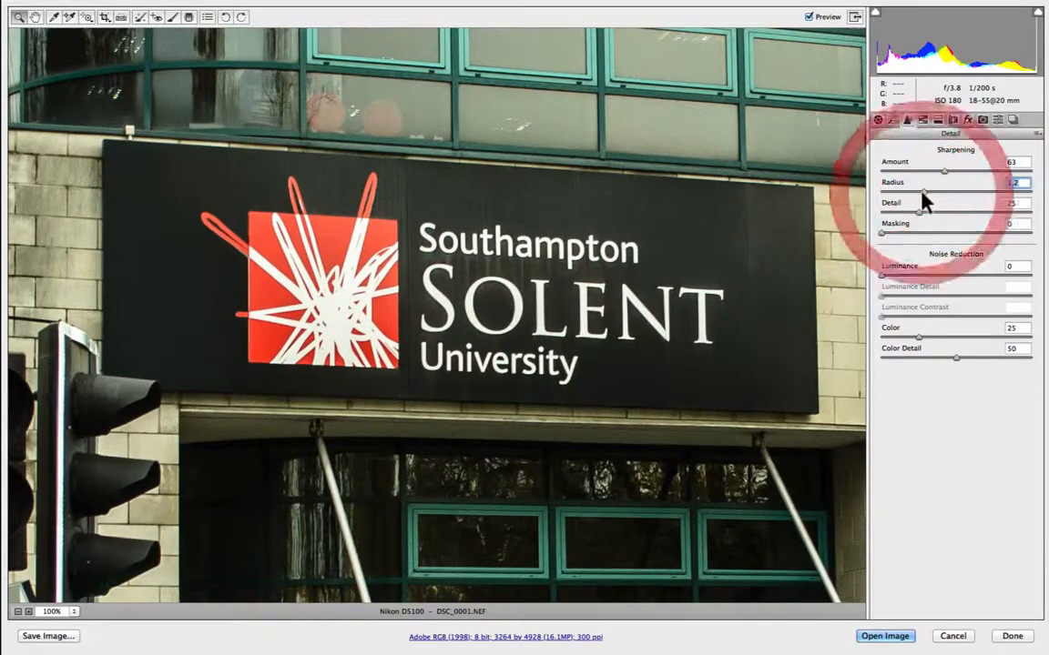
pyautogui.moveTo(922, 193); pyautogui.dragTo(960, 222)
pyautogui.moveTo(880, 232)
pyautogui.mouseDown()
pyautogui.moveTo(920, 235)
pyautogui.moveTo(894, 234)
pyautogui.mouseUp()
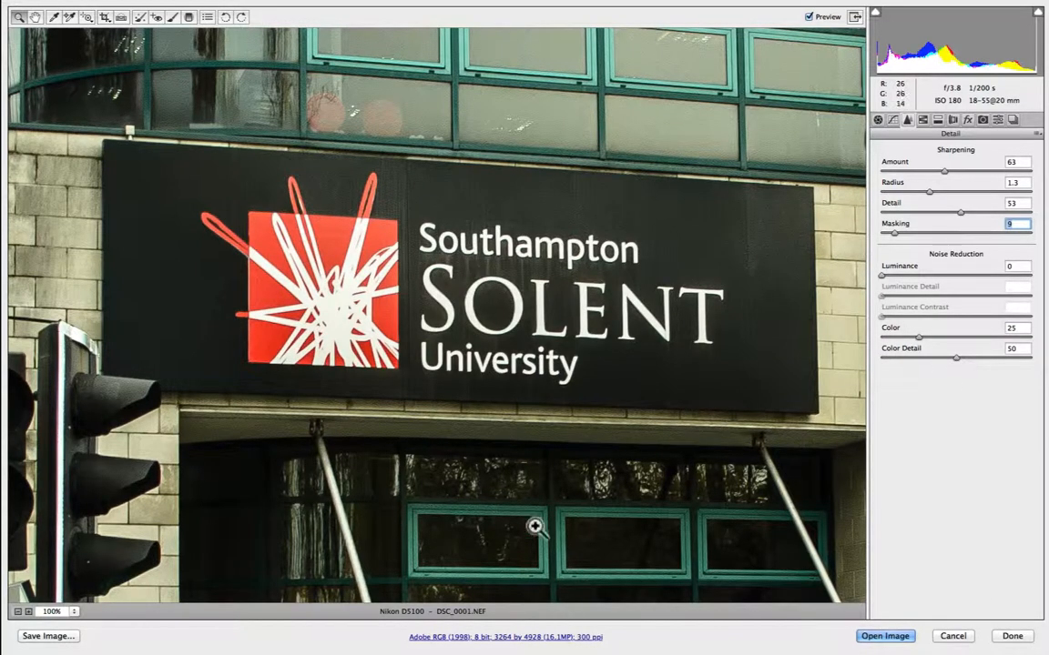
# - Set the noise reduction Color to 12 and Color Detail to about 31
pyautogui.scroll(-2, 546, 446)
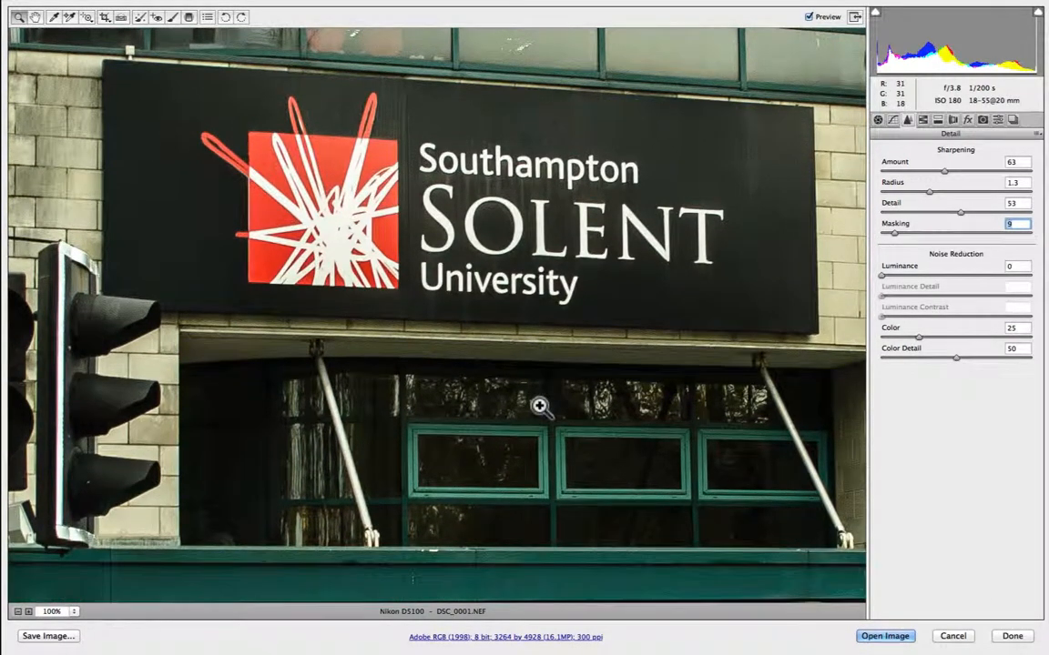
pyautogui.scroll(-2, 538, 402)
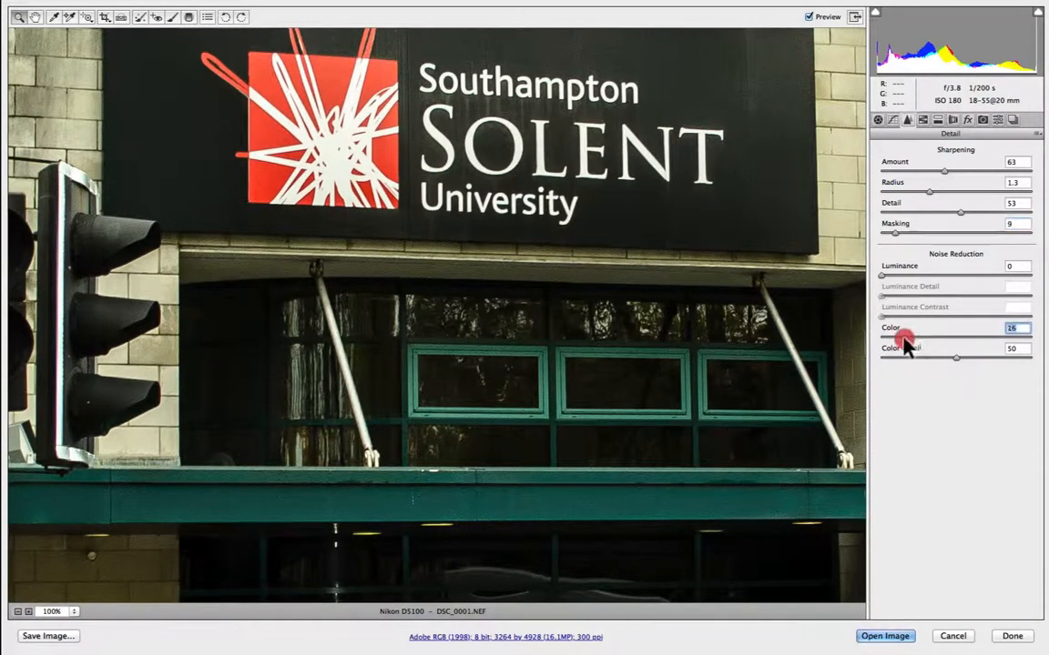
pyautogui.moveTo(908, 337); pyautogui.dragTo(898, 339)
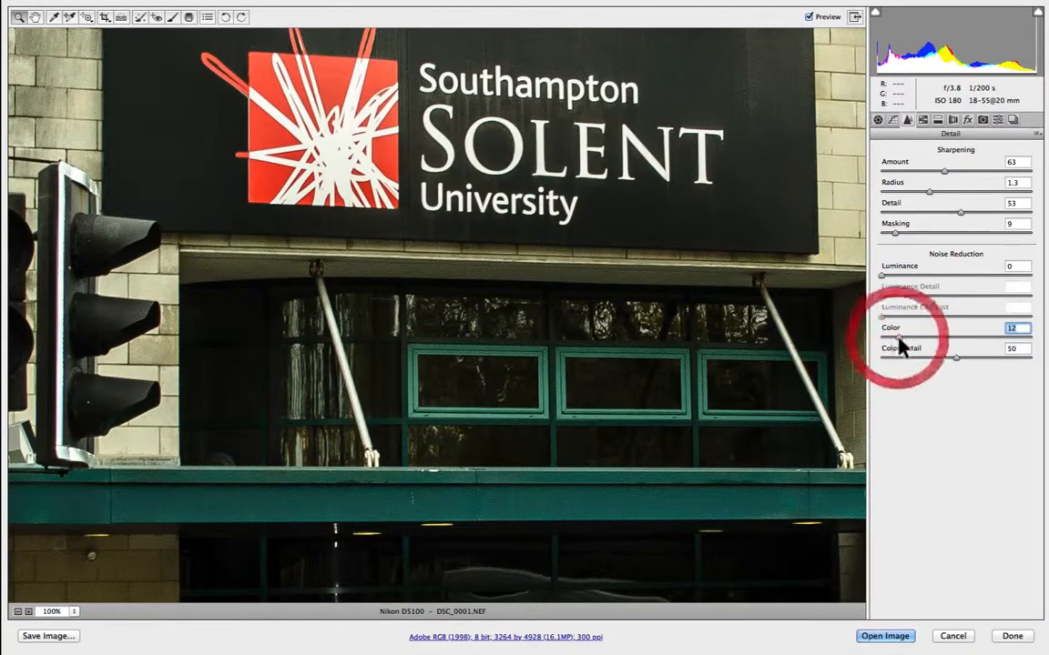
pyautogui.click(941, 360)
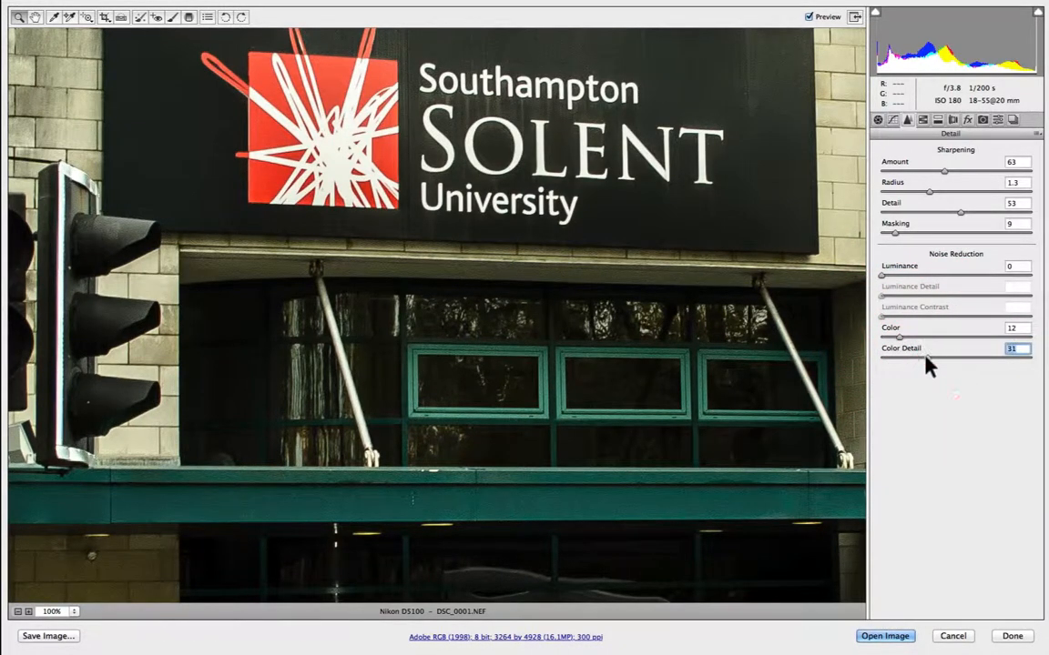
pyautogui.click(921, 362)
pyautogui.click(926, 361)
# - Raise the saturation of the Reds to +100 in the HSL / Grayscale adjustments
pyautogui.click(922, 119)
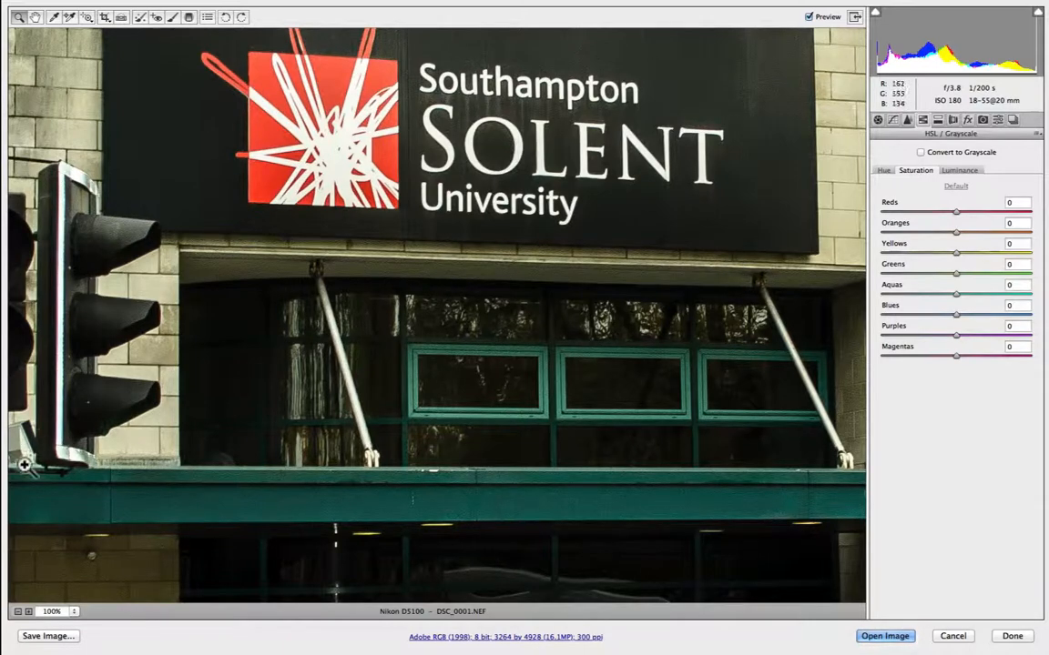
pyautogui.keyDown('alt'); pyautogui.click(378, 373); pyautogui.keyUp('alt')
pyautogui.keyDown('alt'); pyautogui.click(419, 246); pyautogui.keyUp('alt')
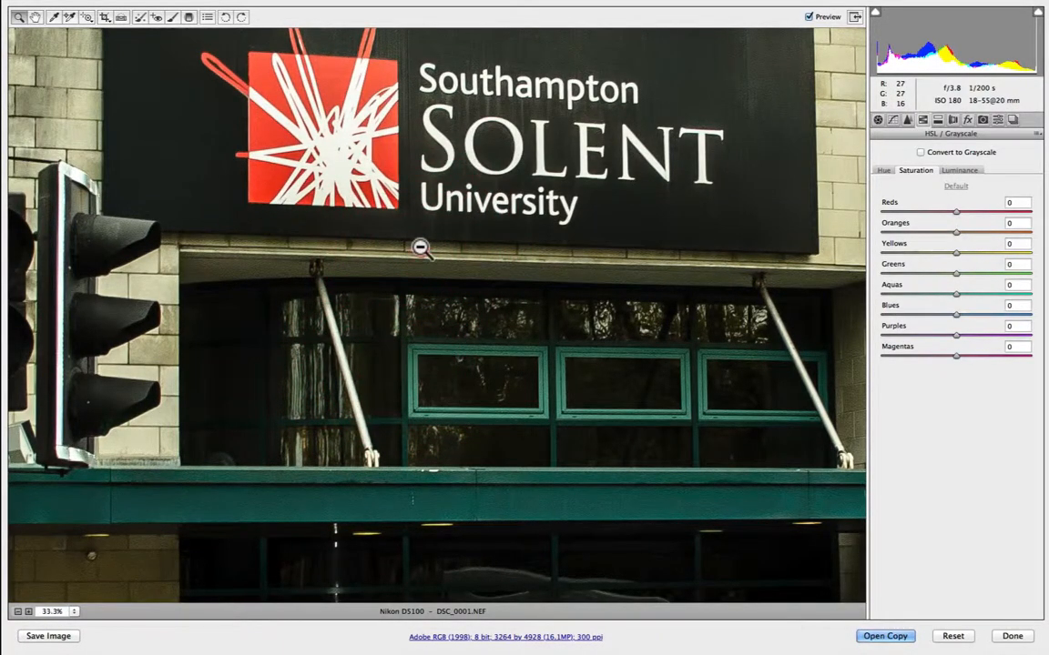
pyautogui.keyDown('alt'); pyautogui.click(420, 247); pyautogui.keyUp('alt')
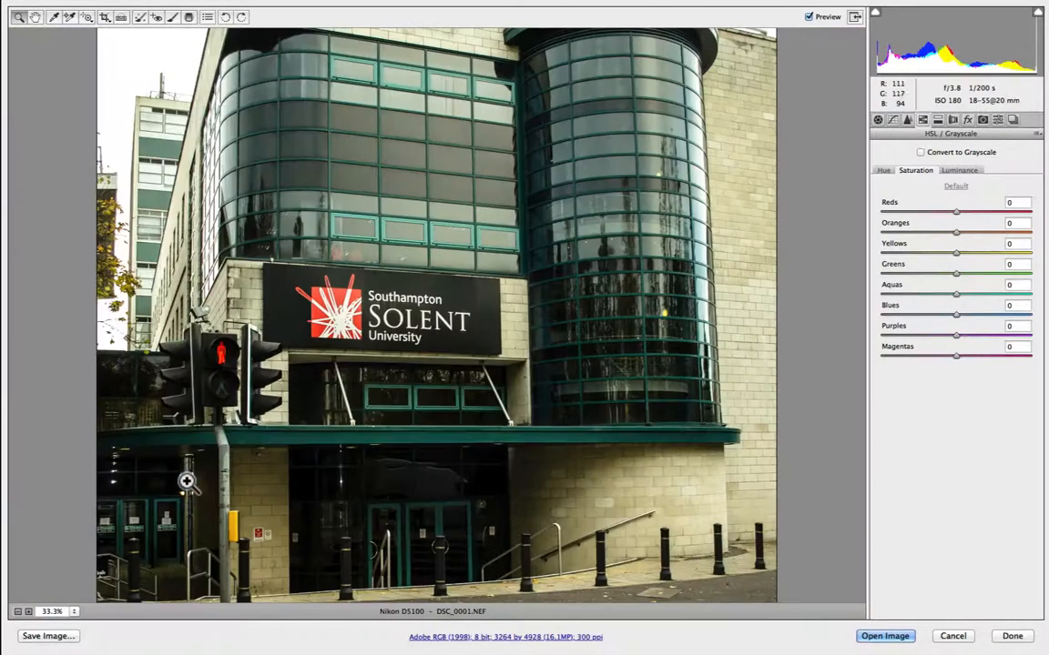
pyautogui.keyDown('alt'); pyautogui.click(601, 286); pyautogui.keyUp('alt')
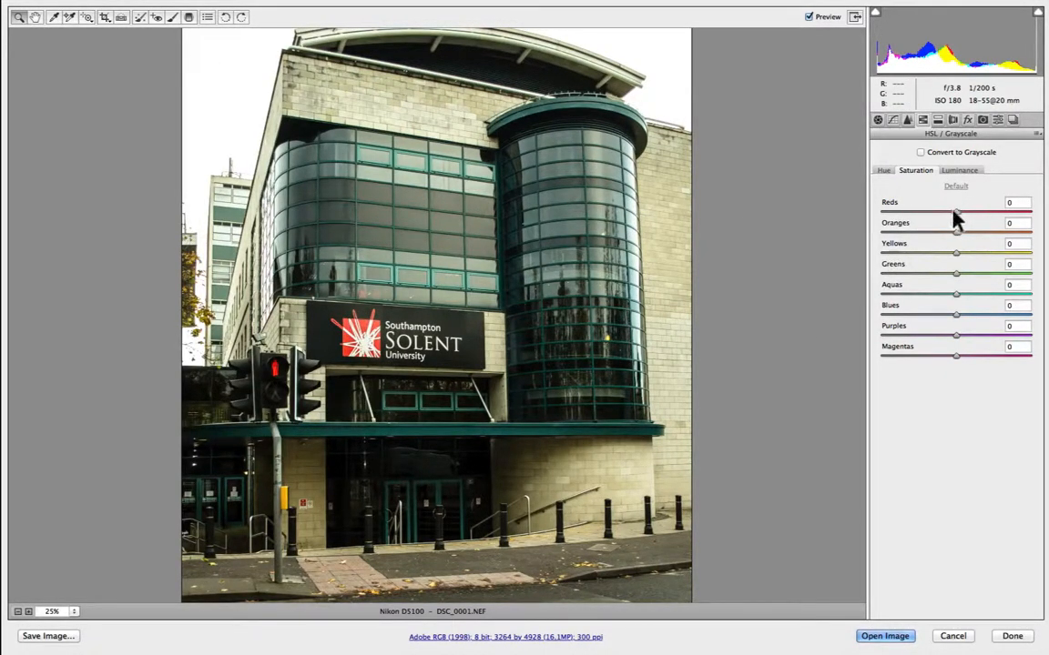
pyautogui.moveTo(955, 211); pyautogui.dragTo(1037, 218)
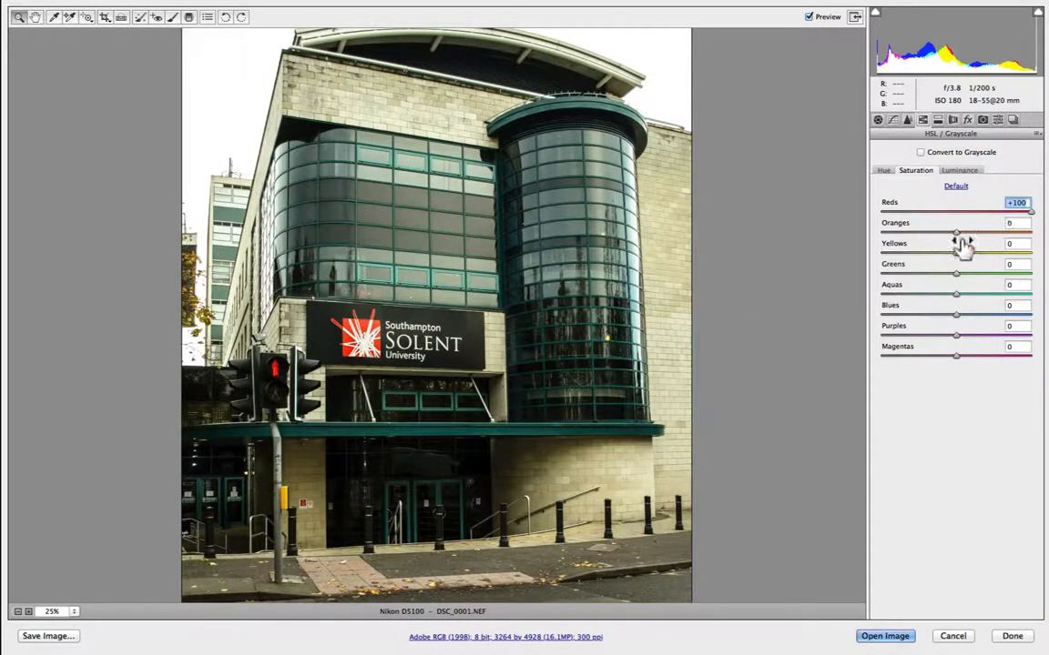
# - Set the HSL saturation of Oranges, Yellows, Greens, Aquas, Blues, Purples and Magentas to -100, keeping only the reds in colour
pyautogui.moveTo(954, 233); pyautogui.dragTo(861, 237)
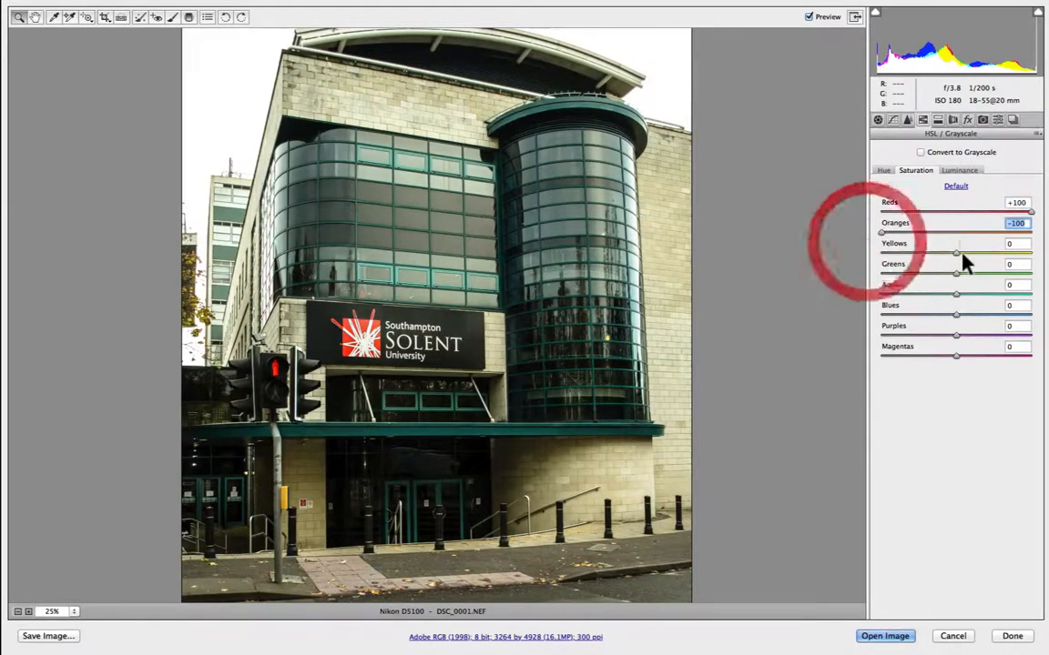
pyautogui.moveTo(956, 252); pyautogui.dragTo(852, 258)
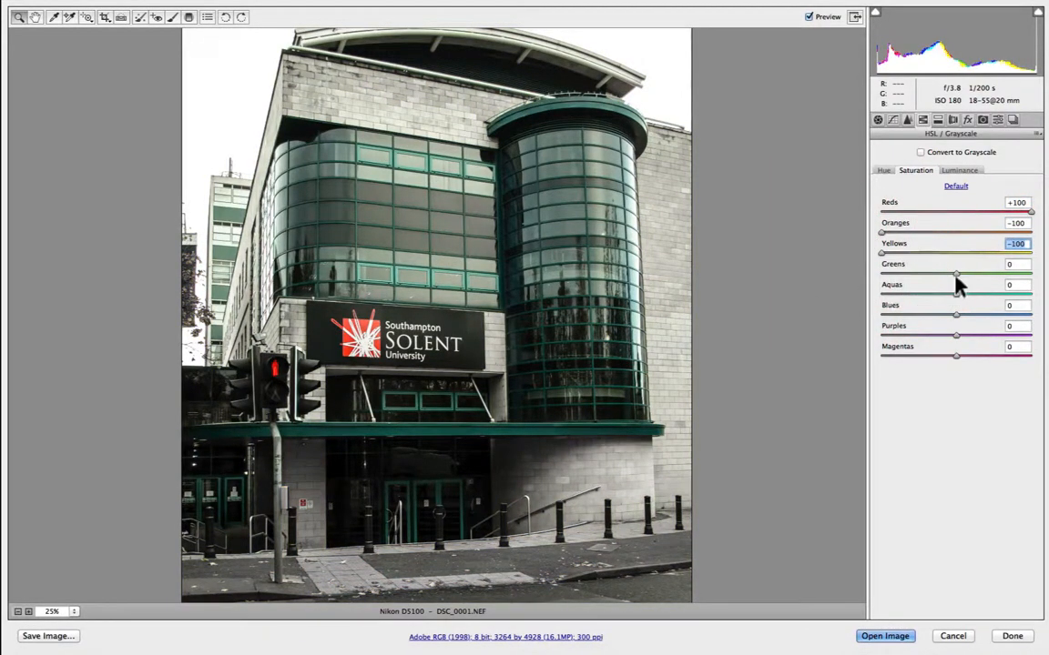
pyautogui.moveTo(955, 274); pyautogui.dragTo(878, 276)
pyautogui.moveTo(954, 294); pyautogui.dragTo(833, 291)
pyautogui.moveTo(954, 315); pyautogui.dragTo(836, 318)
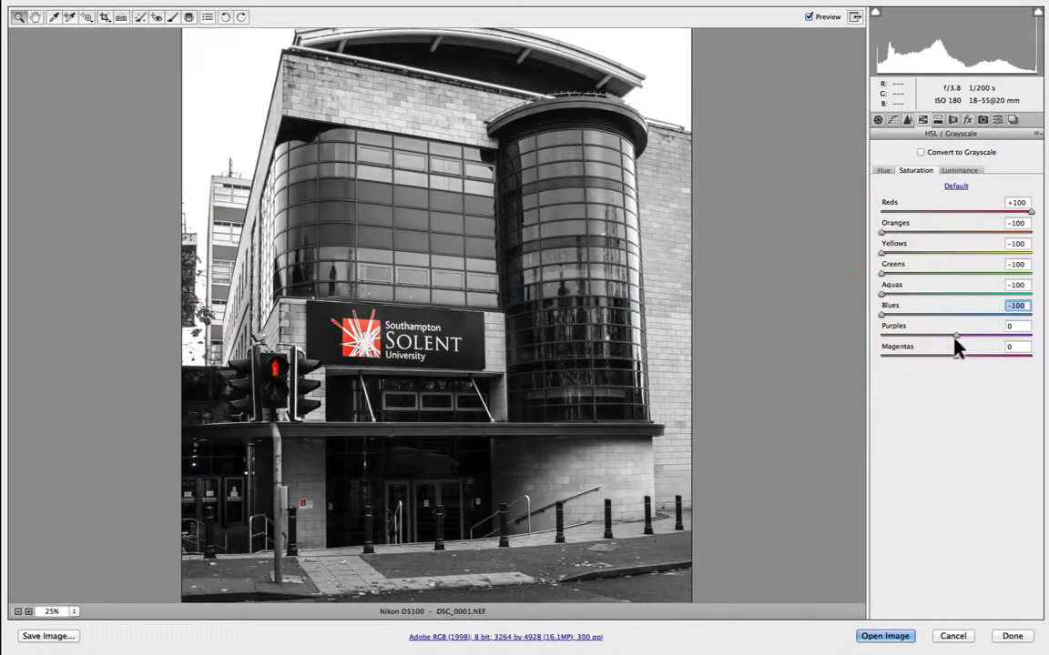
pyautogui.moveTo(955, 336); pyautogui.dragTo(833, 339)
pyautogui.moveTo(955, 356); pyautogui.dragTo(831, 353)
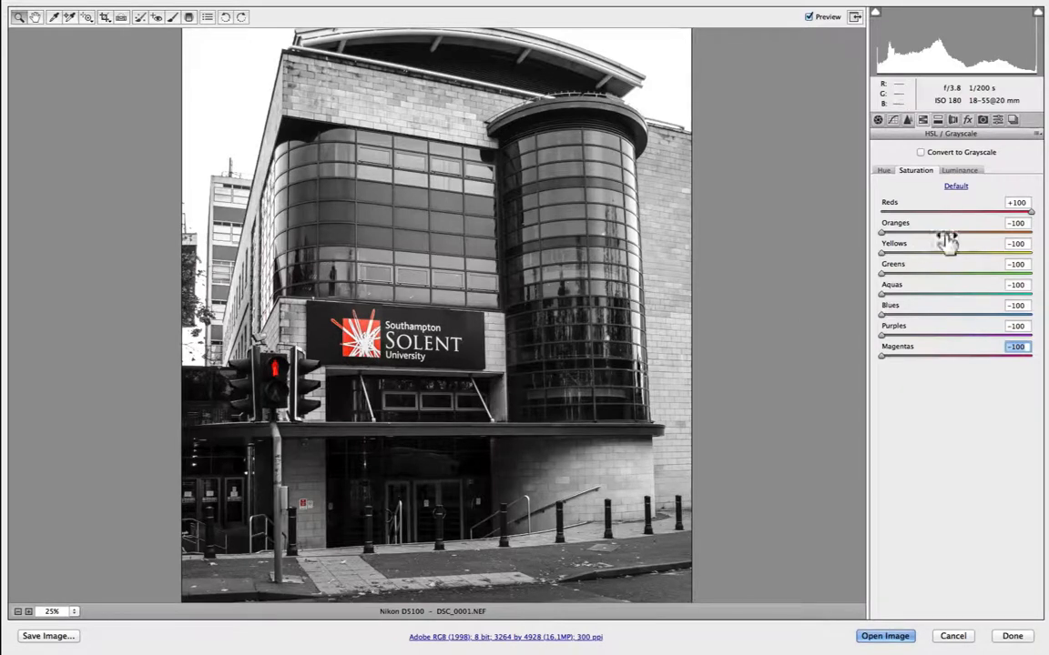
# - Set the HSL saturation of Oranges to +55, Yellows to +4, Greens to +8, Aquas to +11 and Blues to +10
pyautogui.moveTo(1031, 217); pyautogui.dragTo(998, 234)
pyautogui.moveTo(881, 254); pyautogui.dragTo(963, 271)
pyautogui.moveTo(881, 315); pyautogui.dragTo(912, 325)
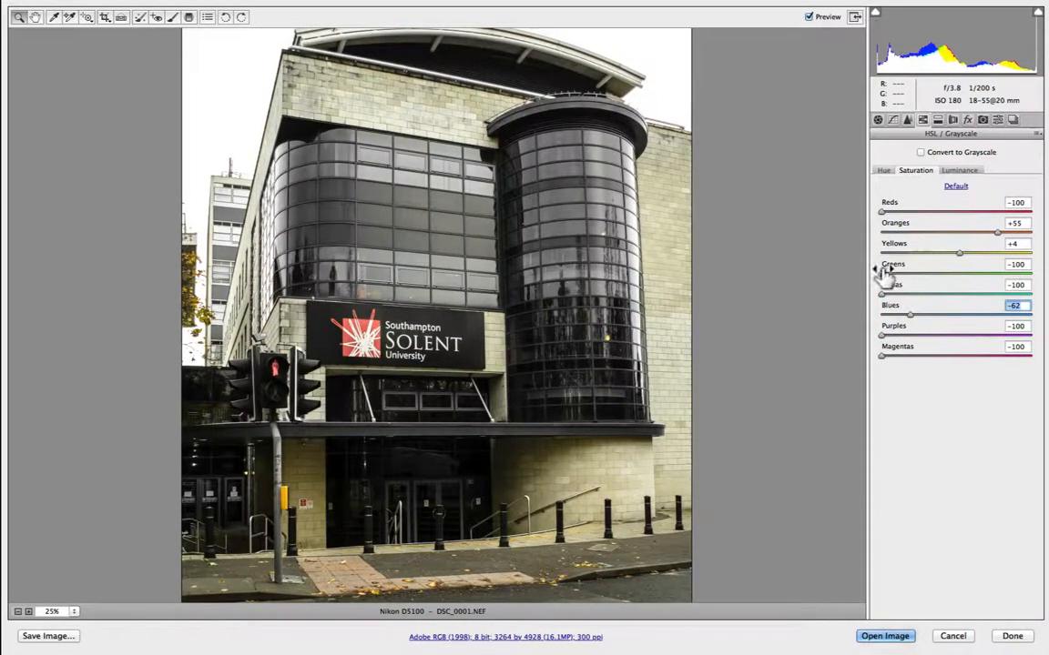
pyautogui.moveTo(882, 273); pyautogui.dragTo(962, 273)
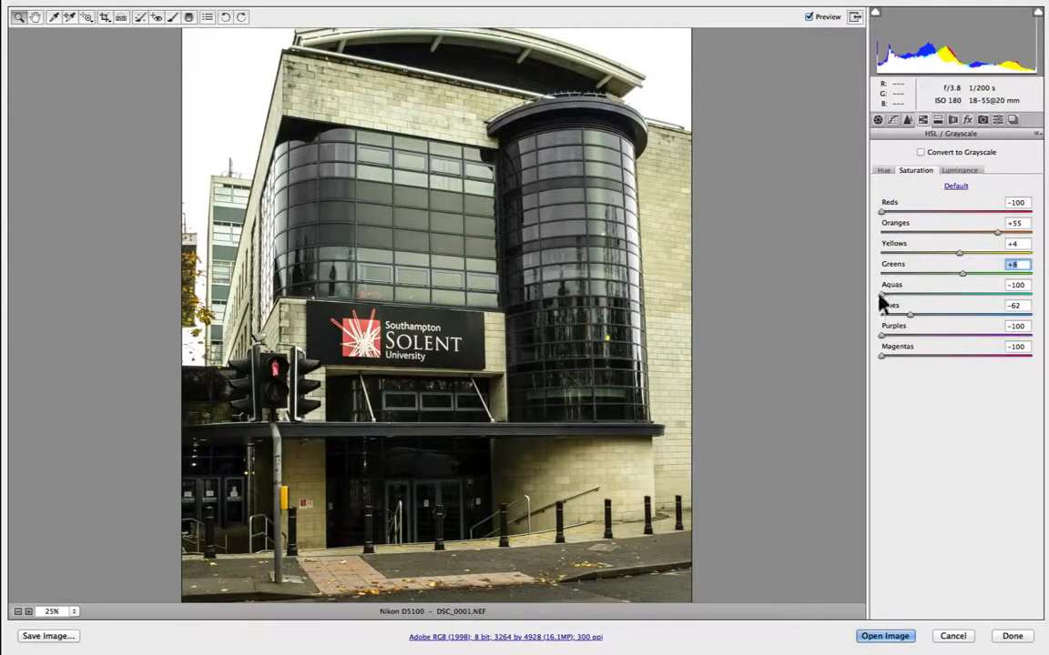
pyautogui.moveTo(879, 294); pyautogui.dragTo(947, 319)
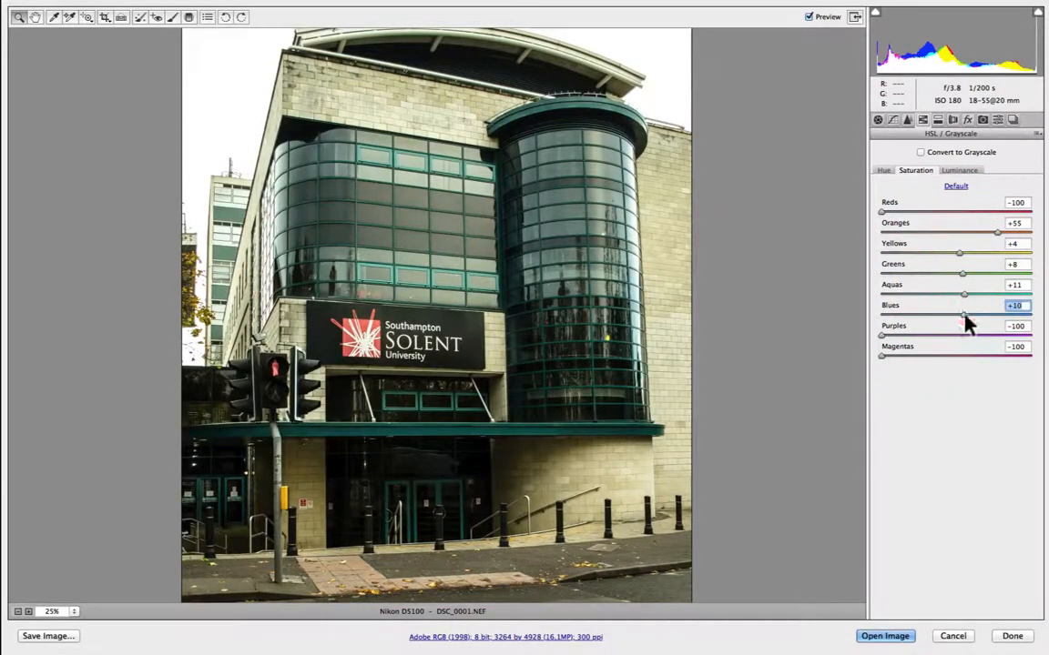
# - Split-tone the photo with Highlights Hue 180 and Saturation 3, and Shadows Hue 227 and Saturation about 10
pyautogui.click(939, 121)
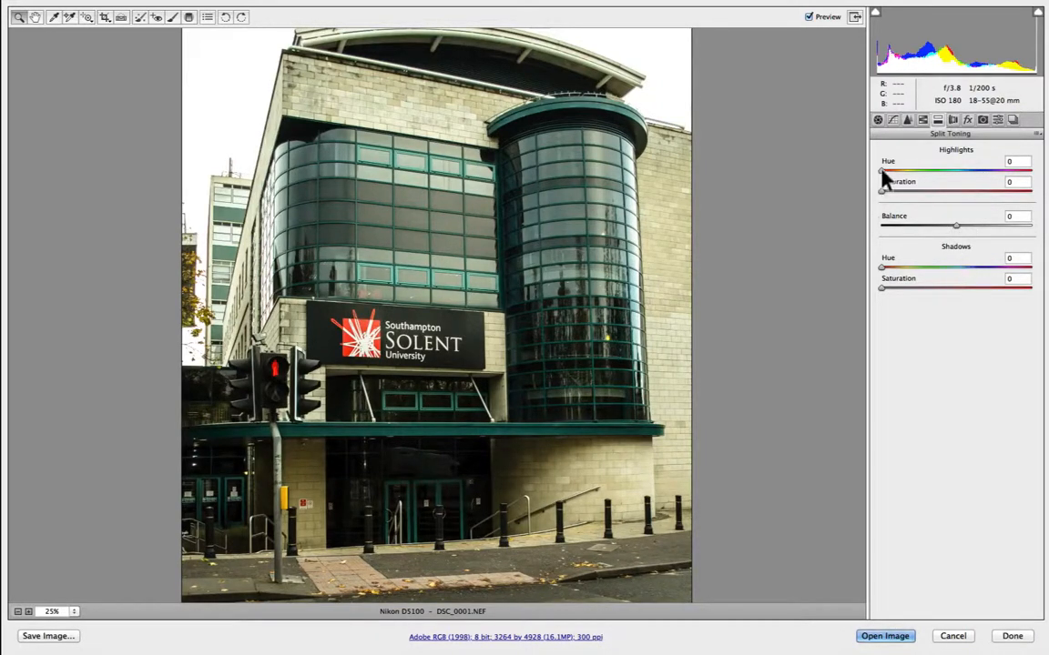
pyautogui.moveTo(881, 171); pyautogui.dragTo(955, 172)
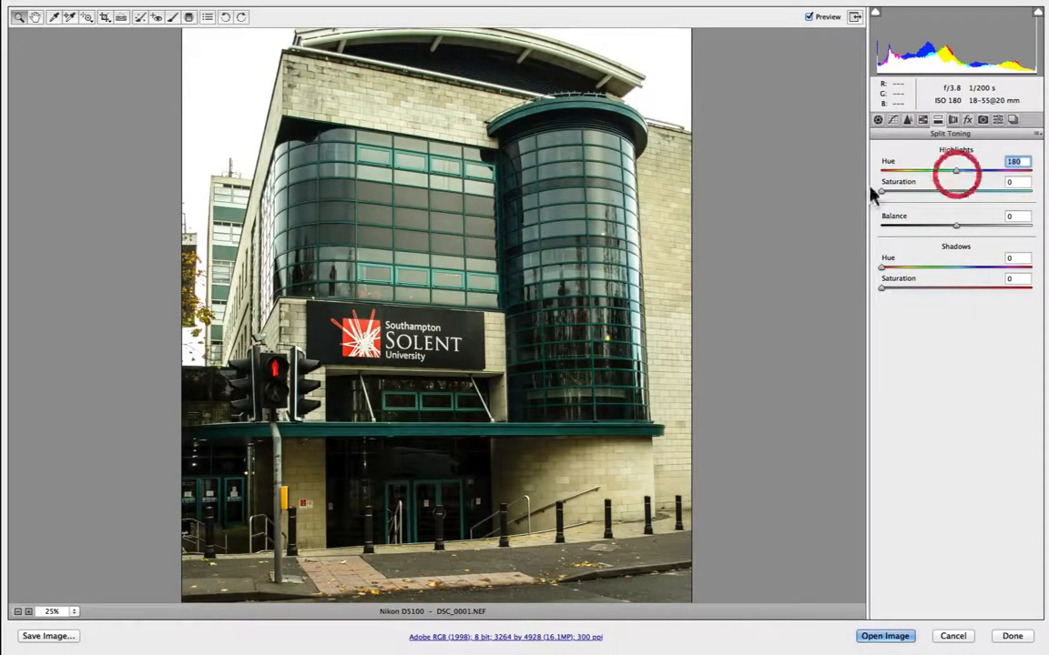
pyautogui.moveTo(883, 192)
pyautogui.mouseDown()
pyautogui.moveTo(960, 205)
pyautogui.moveTo(889, 204)
pyautogui.mouseUp()
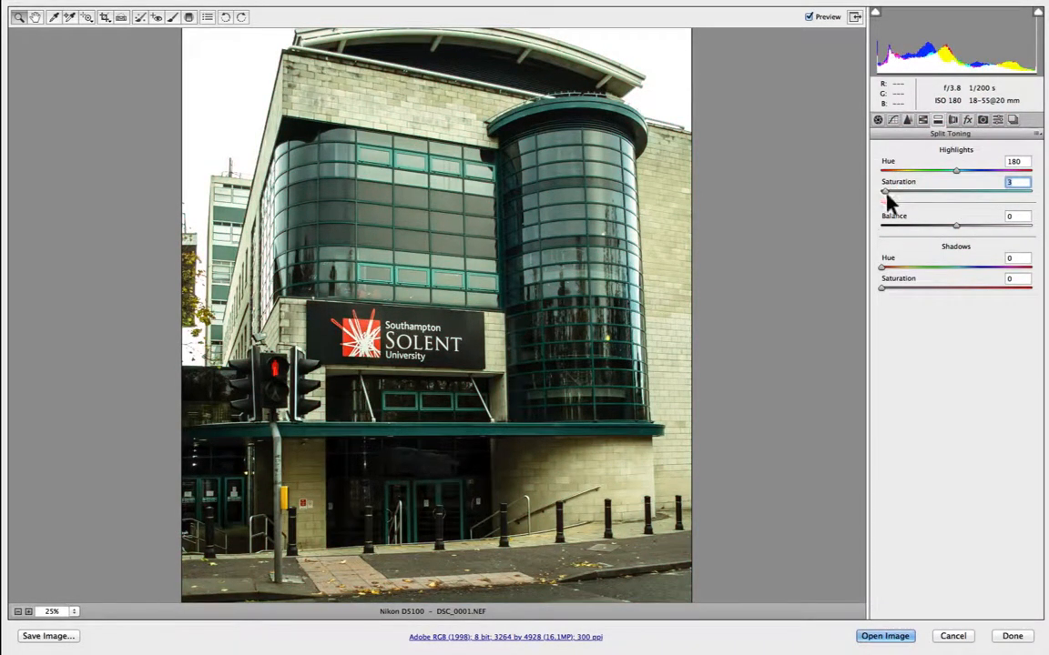
pyautogui.moveTo(882, 268); pyautogui.dragTo(899, 291)
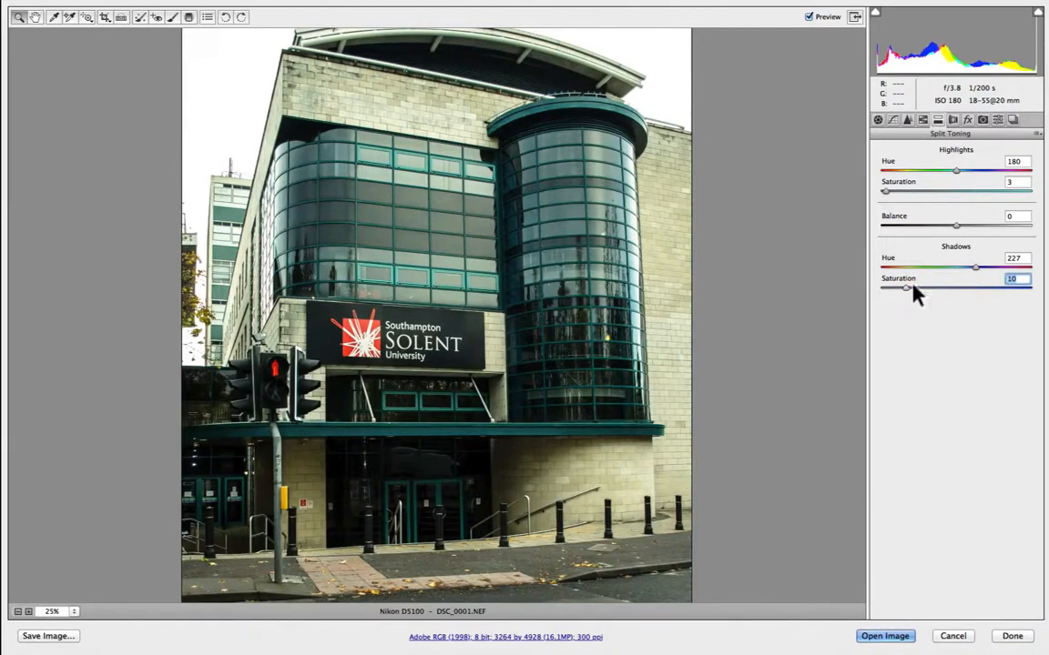
pyautogui.click(902, 290)
pyautogui.moveTo(956, 228)
pyautogui.mouseDown()
pyautogui.moveTo(937, 227)
pyautogui.moveTo(990, 227)
pyautogui.moveTo(873, 224)
pyautogui.moveTo(958, 226)
pyautogui.mouseUp()
# - Try the Nikon lens profile correction with Distortion 94 and Vignetting 180, and disable it again
pyautogui.click(952, 121)
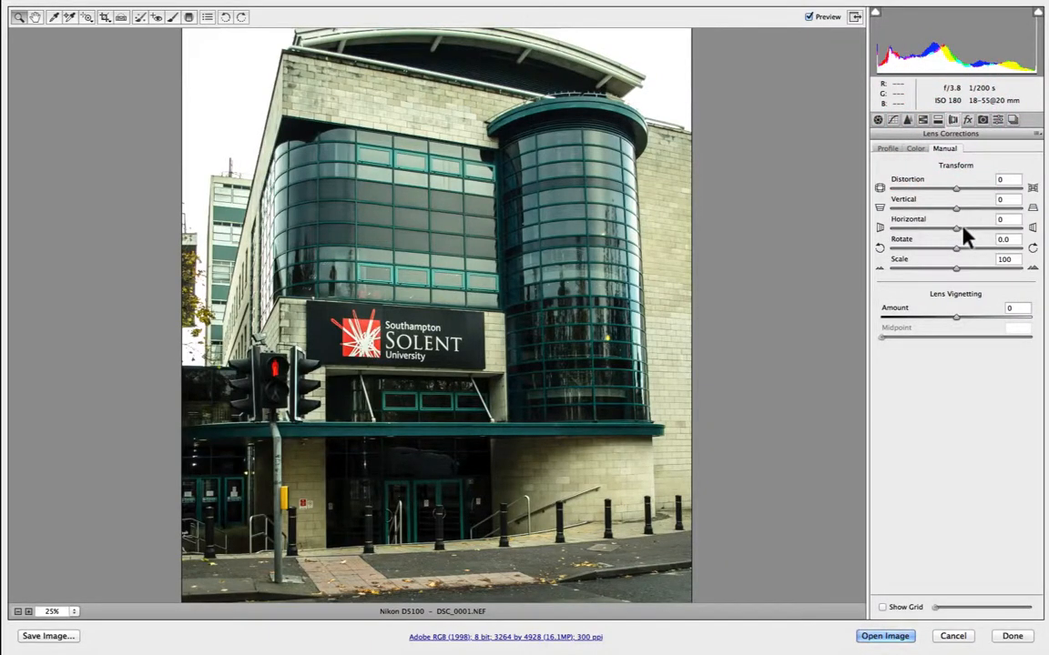
pyautogui.click(887, 151)
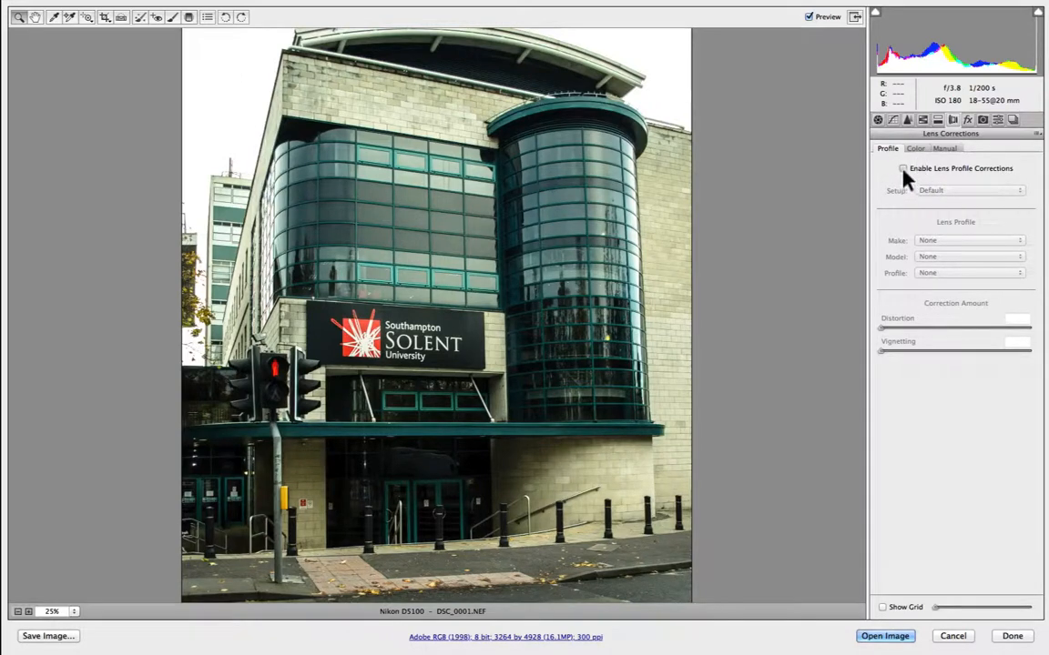
pyautogui.click(903, 168)
pyautogui.click(938, 190)
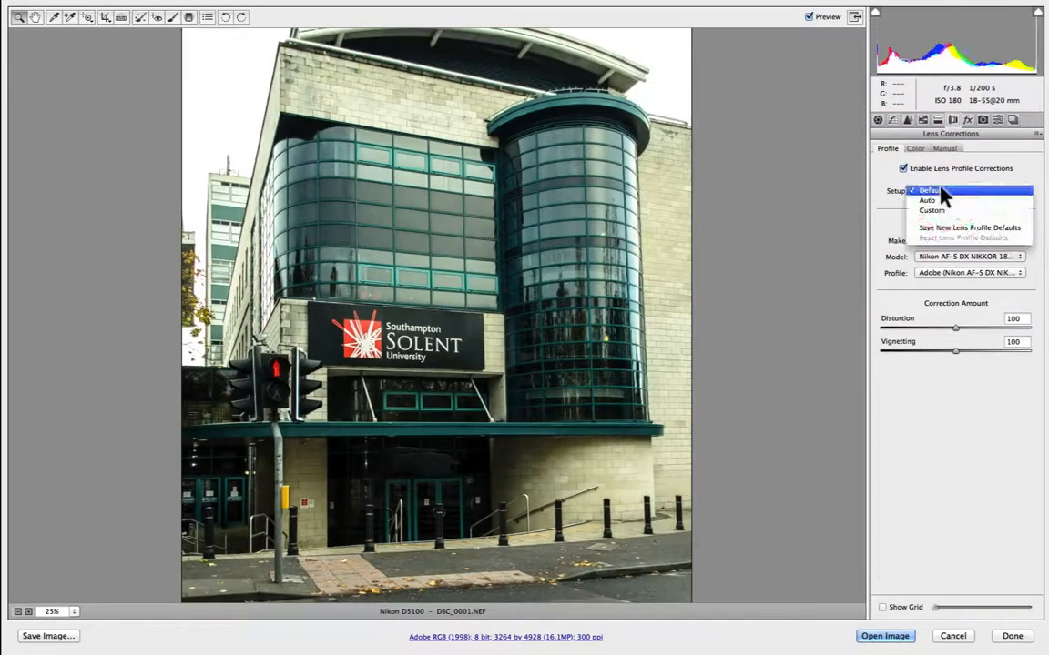
pyautogui.click(1001, 190)
pyautogui.click(961, 240)
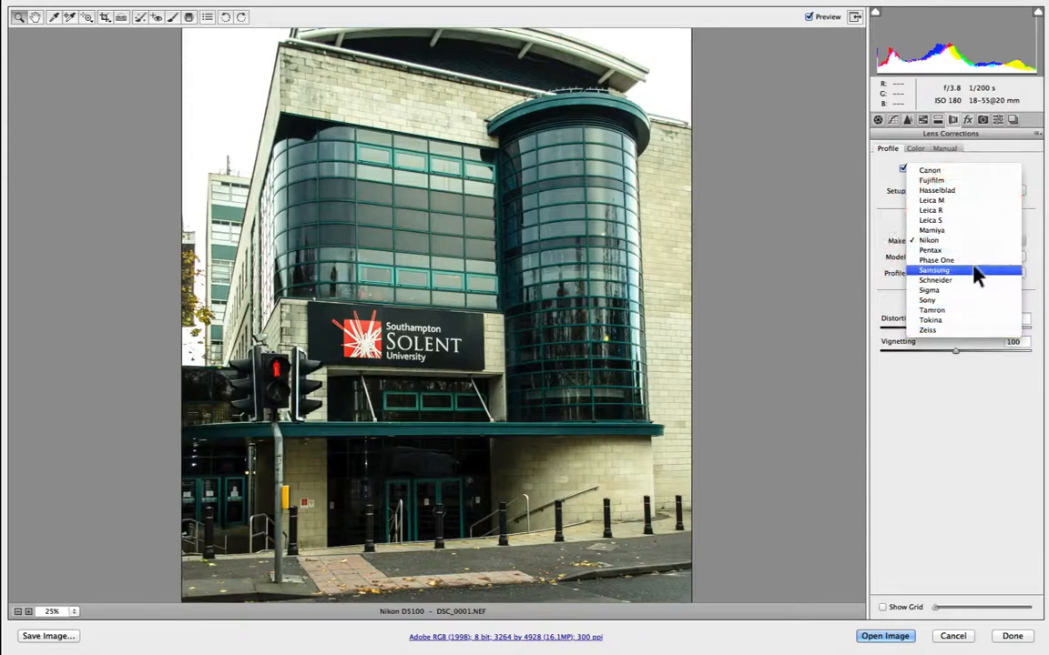
pyautogui.click(1030, 222)
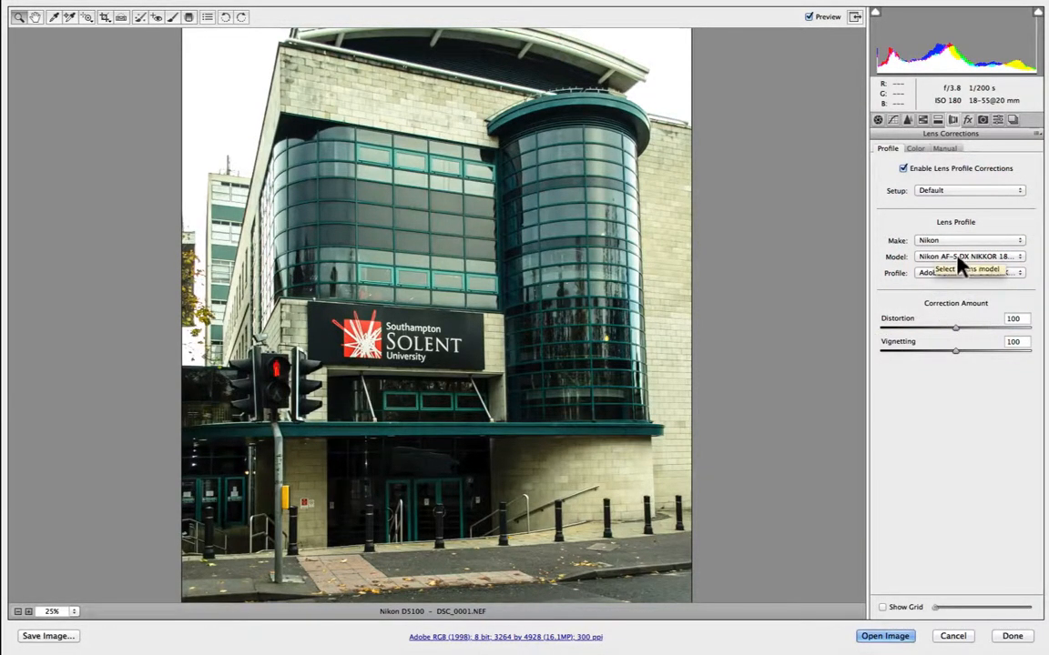
pyautogui.moveTo(954, 331); pyautogui.dragTo(1014, 355)
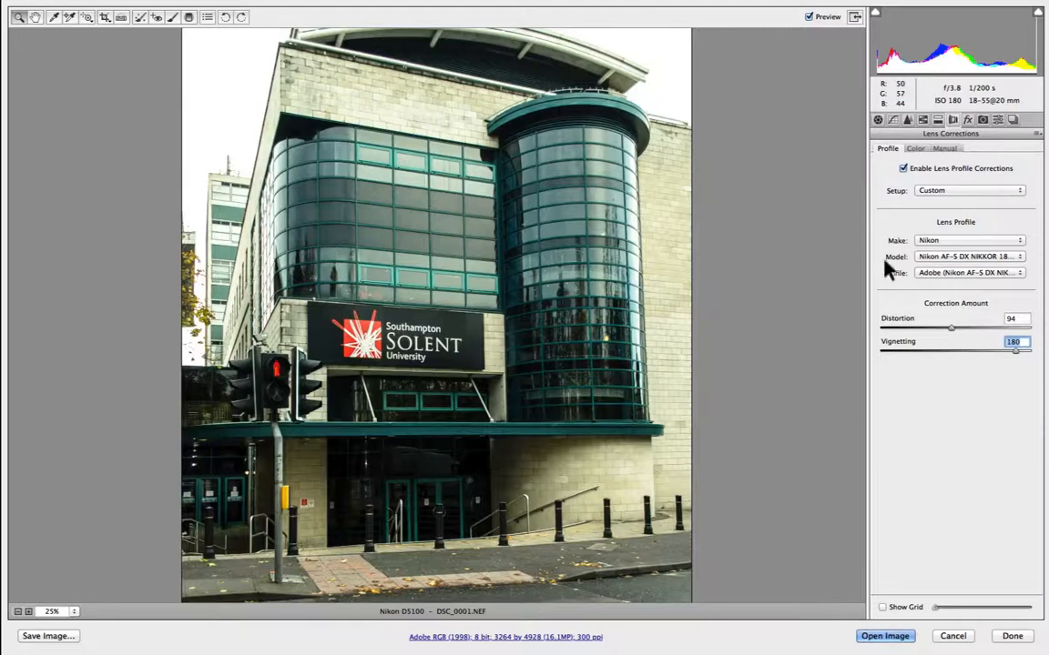
pyautogui.click(905, 168)
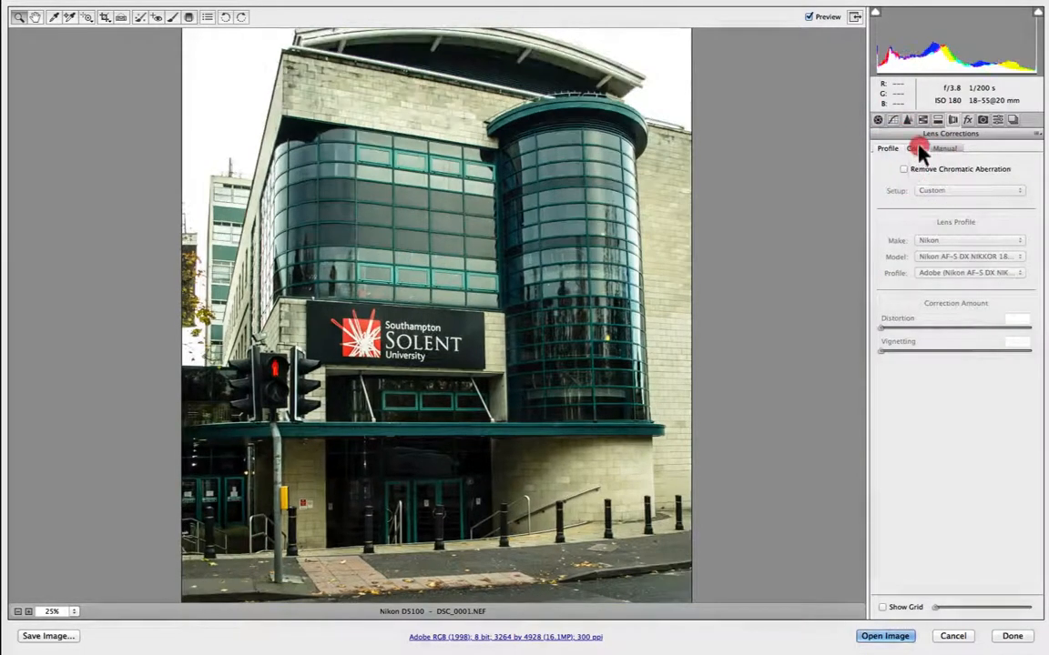
# - Look over the Defringe colour corrections and set the manual lens Distortion to -27
pyautogui.click(916, 148)
pyautogui.moveTo(882, 225)
pyautogui.mouseDown()
pyautogui.moveTo(899, 225)
pyautogui.moveTo(879, 226)
pyautogui.mouseUp()
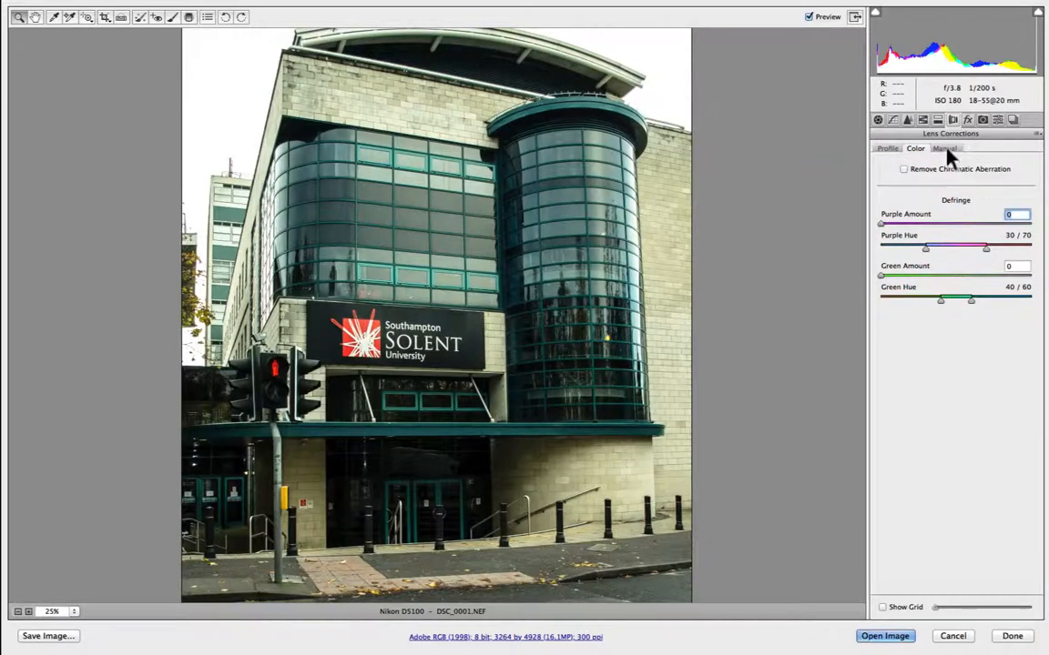
pyautogui.click(947, 149)
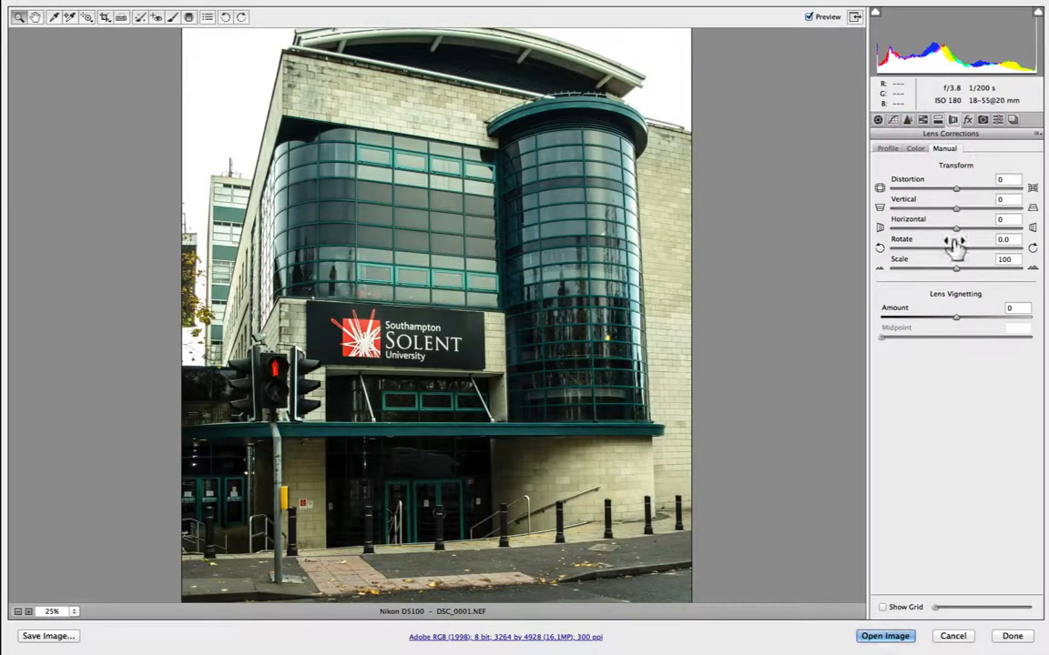
pyautogui.moveTo(955, 189); pyautogui.dragTo(937, 193)
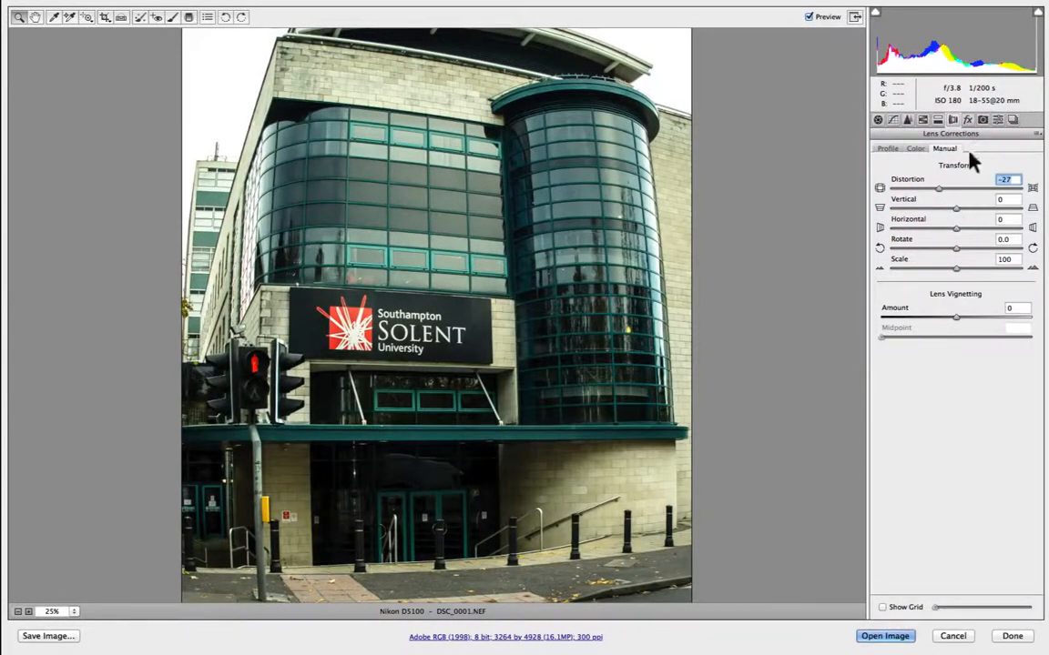
# - Add film grain to the photo with Amount 51 and Size 47
pyautogui.click(966, 121)
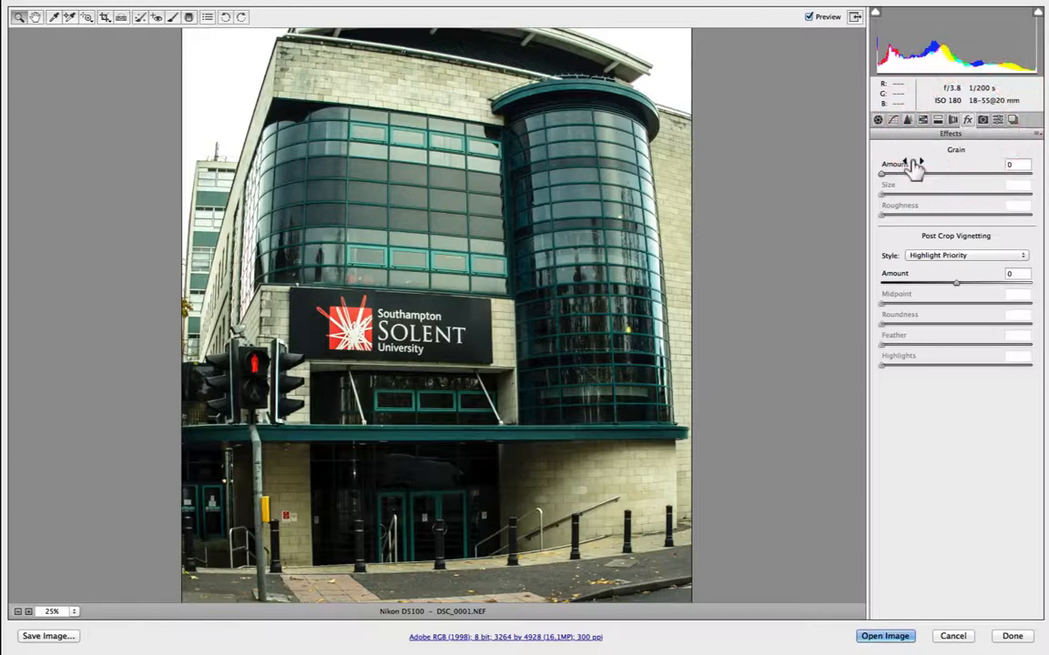
pyautogui.moveTo(883, 174); pyautogui.dragTo(952, 202)
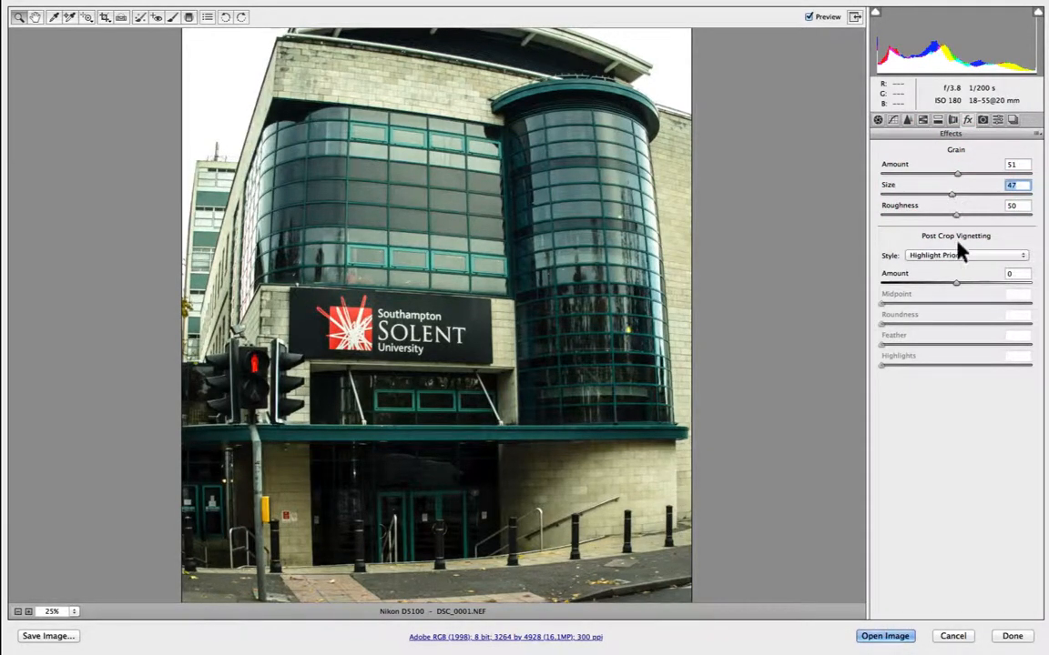
# - Try the Camera Vivid camera profile on the photo and return to Adobe Standard
pyautogui.click(983, 121)
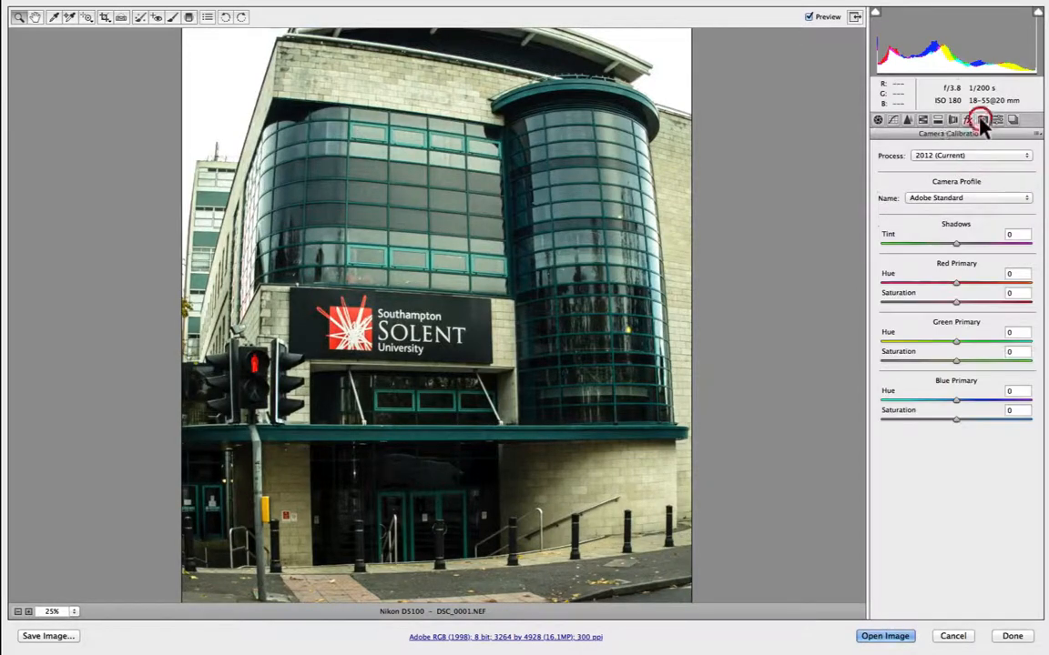
pyautogui.click(965, 200)
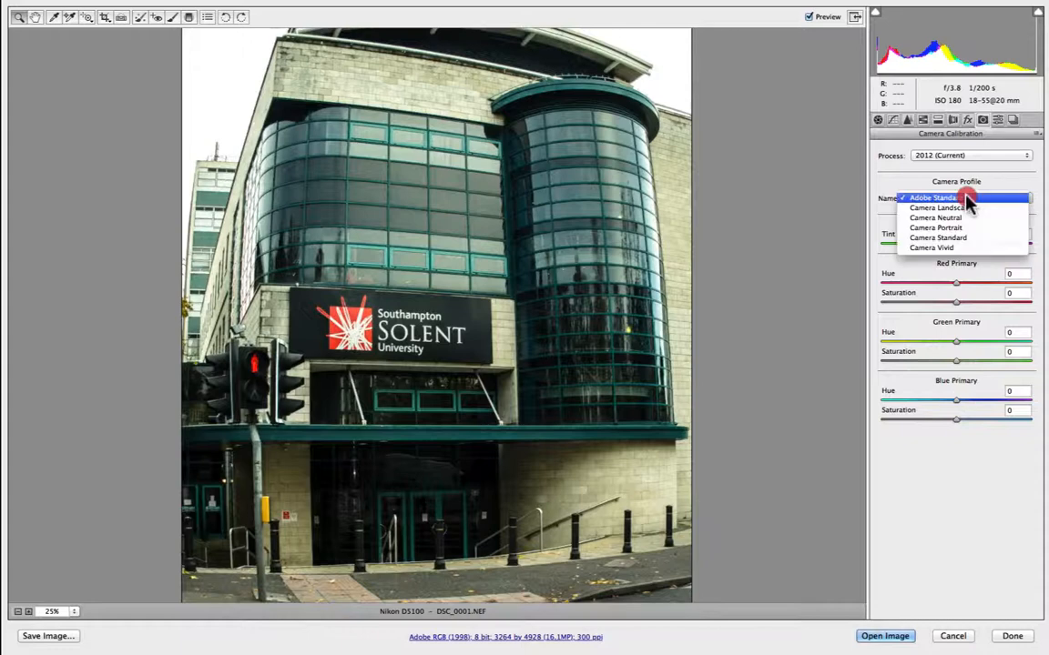
pyautogui.click(963, 247)
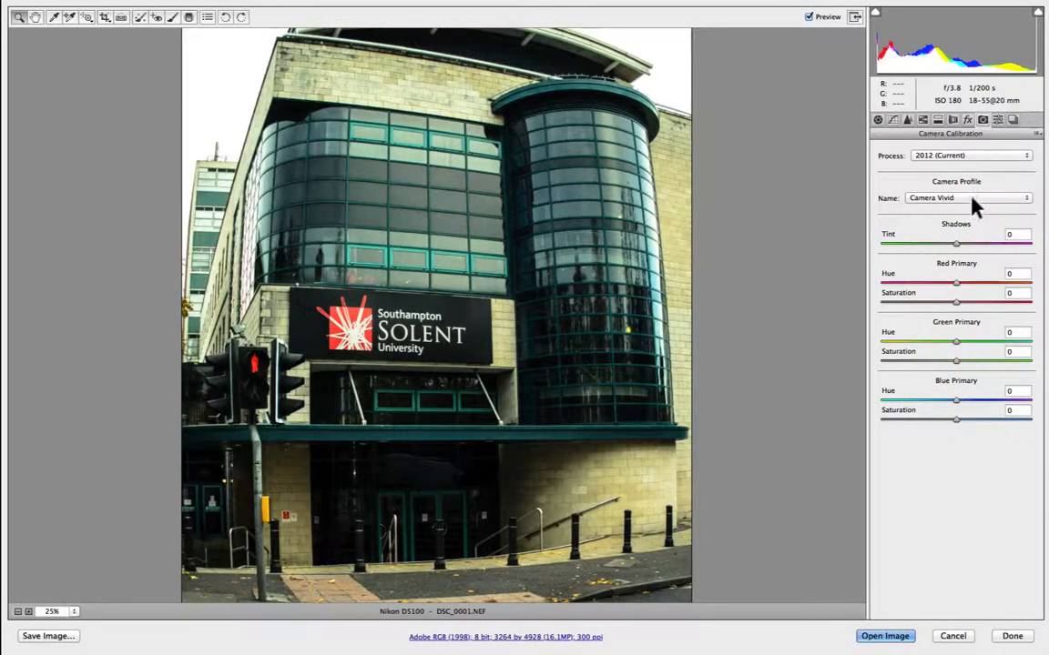
pyautogui.click(976, 200)
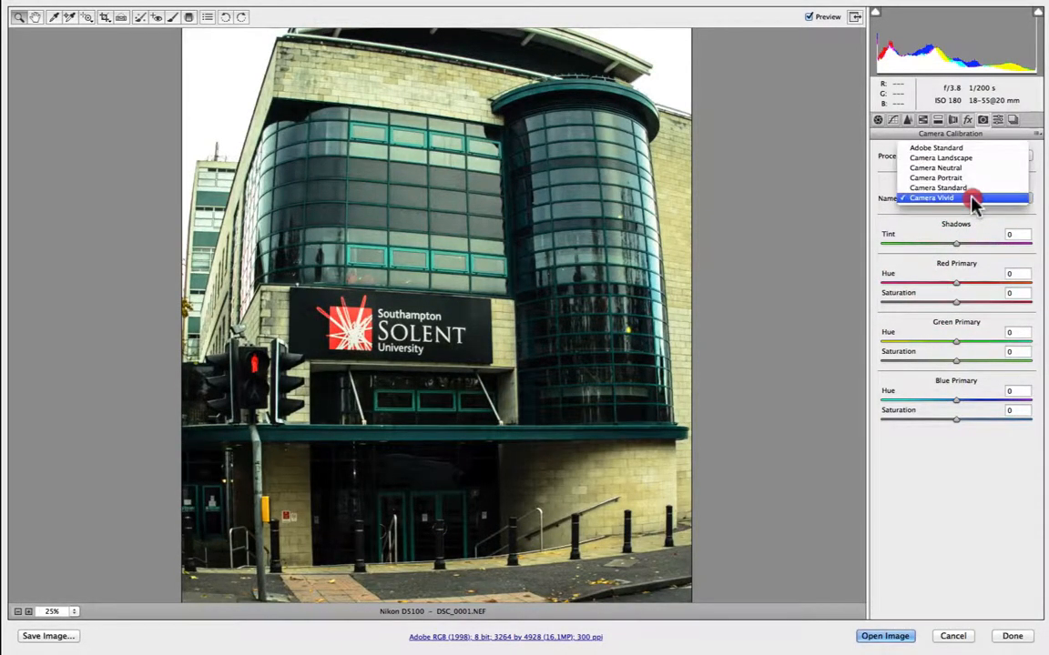
pyautogui.click(970, 148)
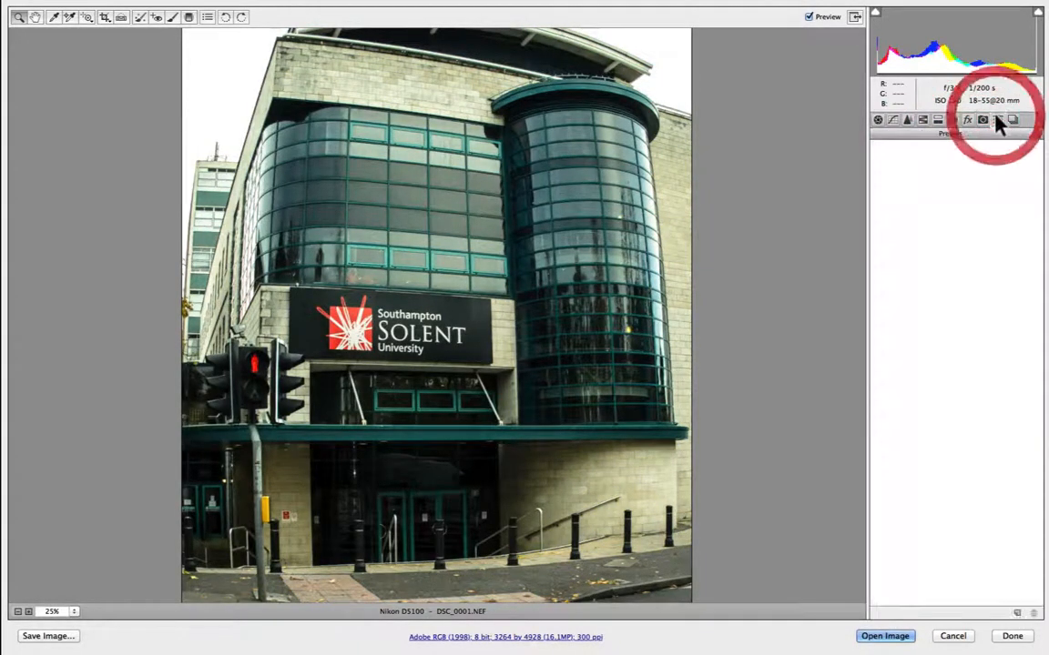
# - Look at the Presets and Snapshots, and open the corrected photo in Photoshop
pyautogui.click(997, 120)
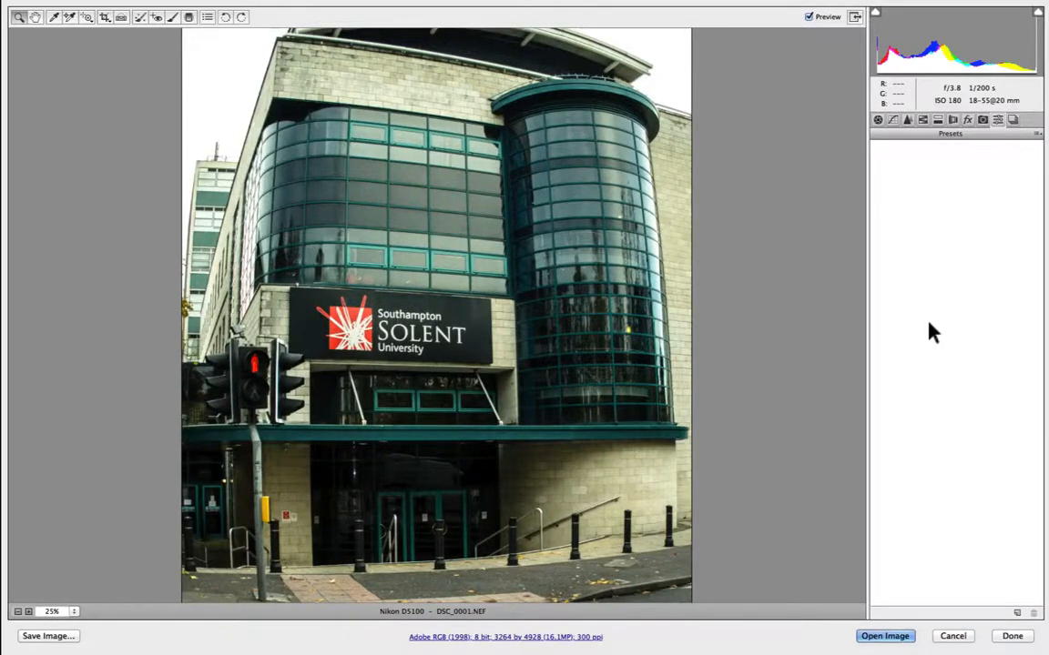
pyautogui.click(1014, 120)
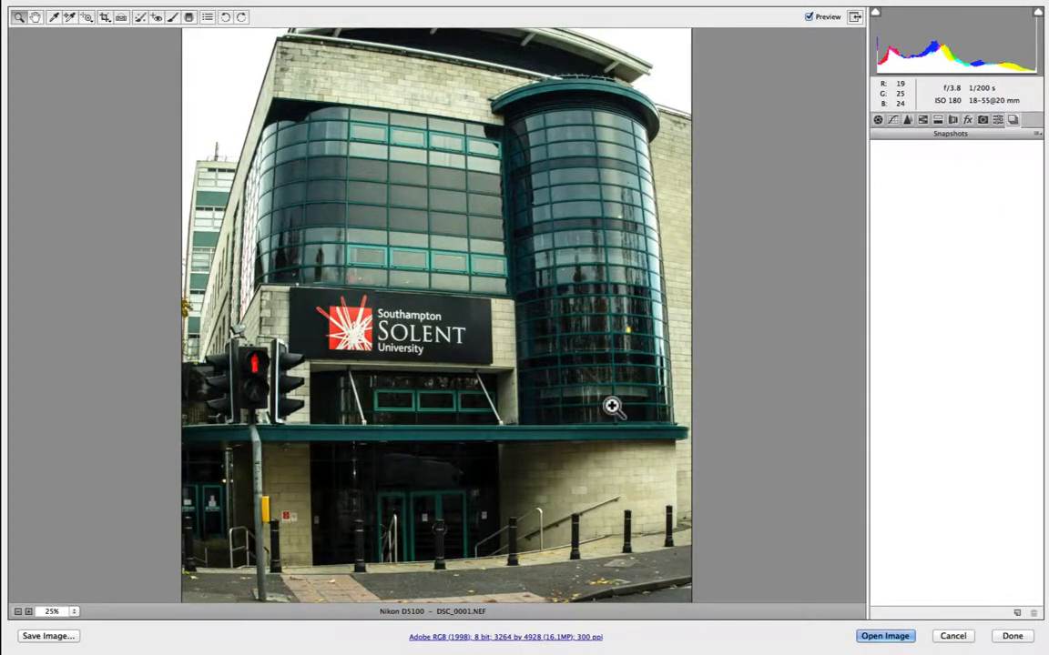
pyautogui.scroll(1, 612, 406)
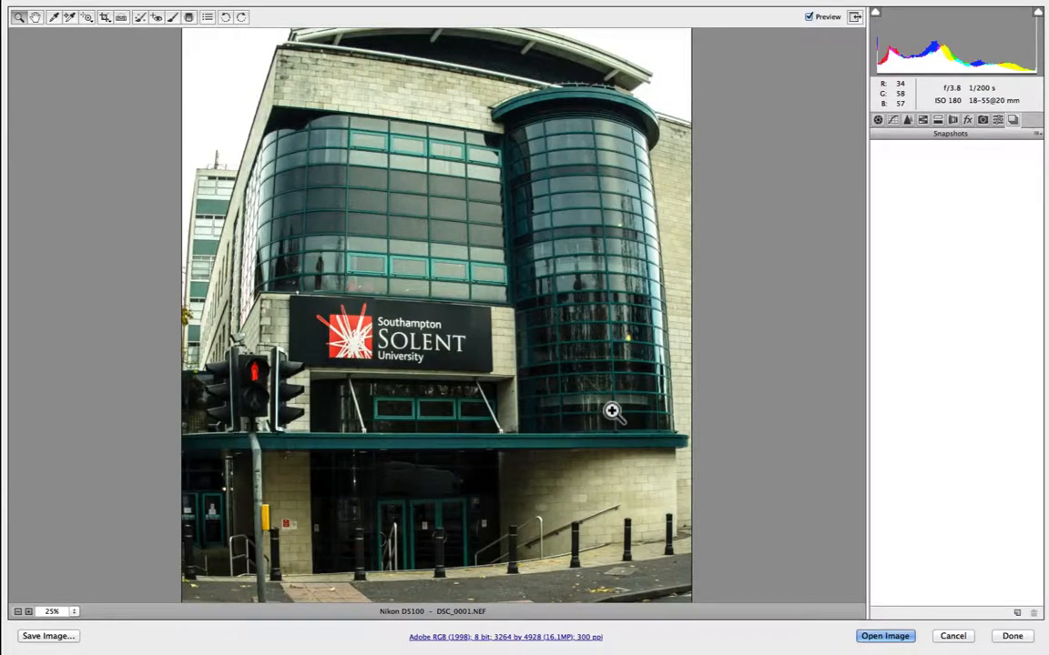
pyautogui.click(888, 636)
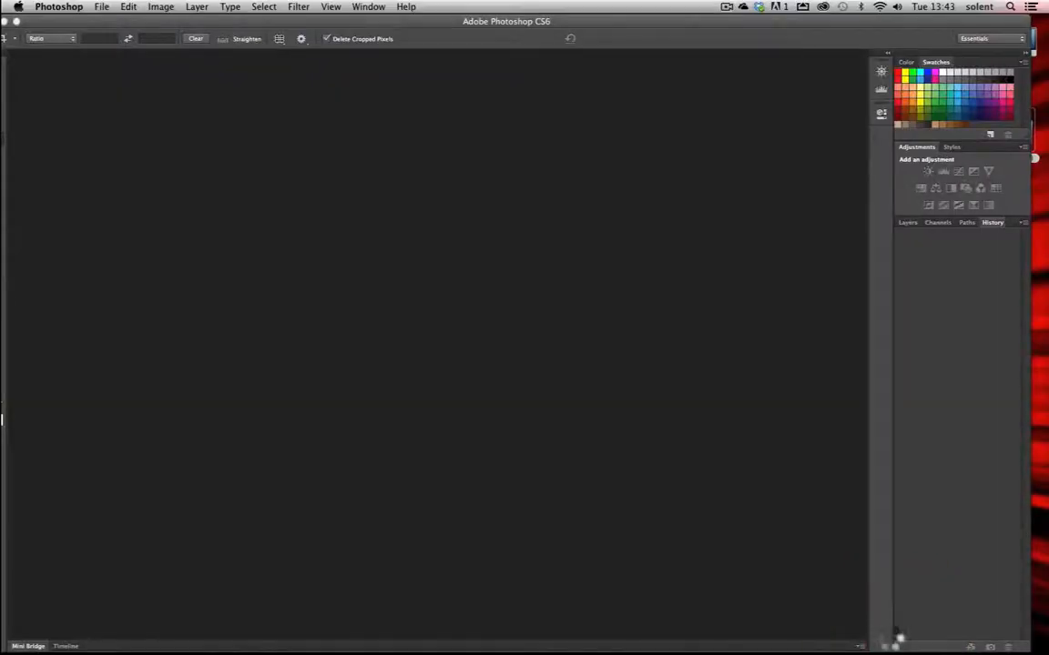